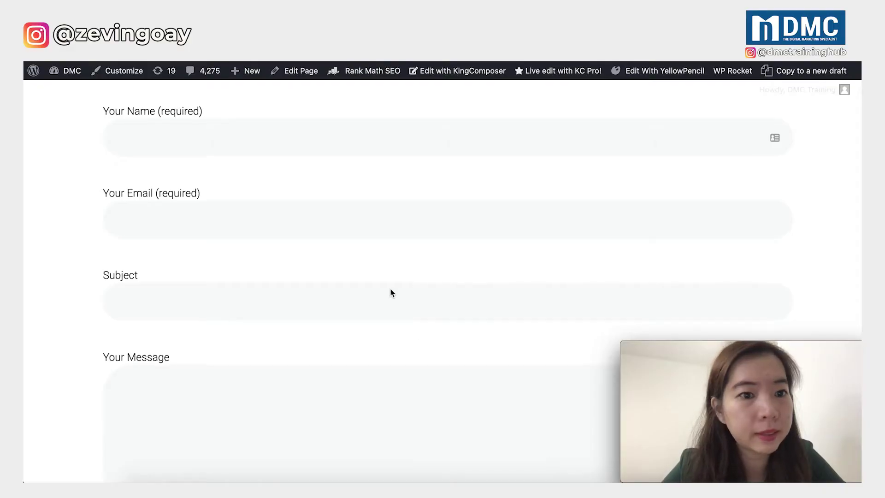
- Review the published contact form's fields from Your Name down to Your Message
scroll(392, 293, "up", 3)
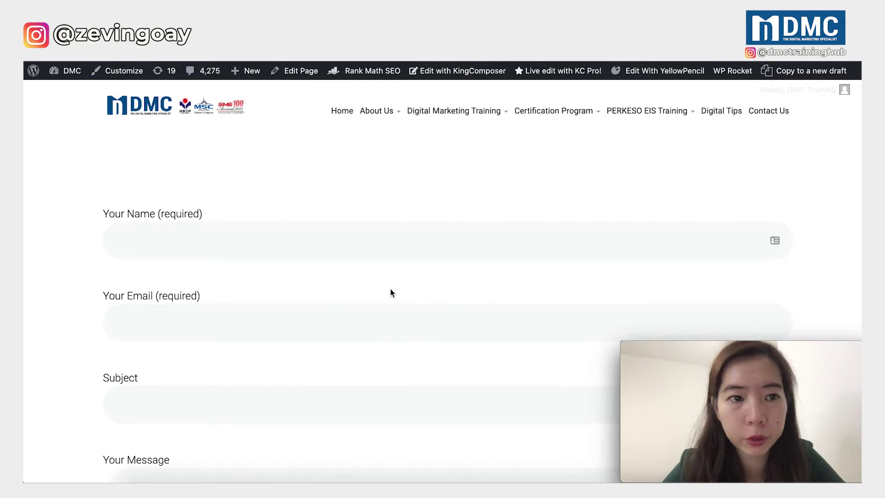
scroll(392, 293, "down", 1)
scroll(391, 293, "up", 1)
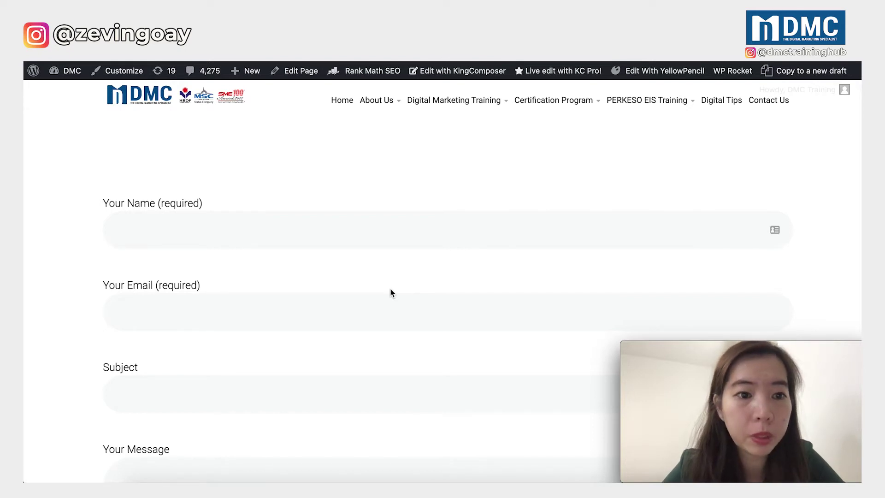
scroll(391, 293, "down", 3)
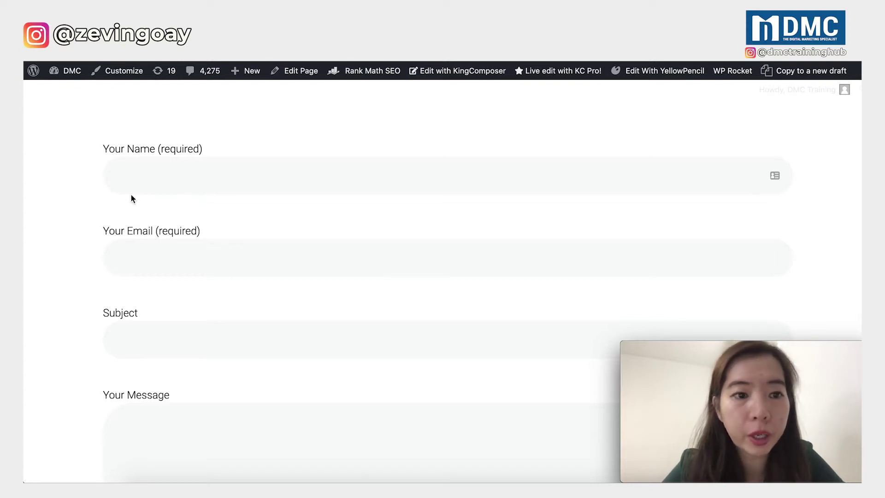
scroll(160, 252, "down", 3)
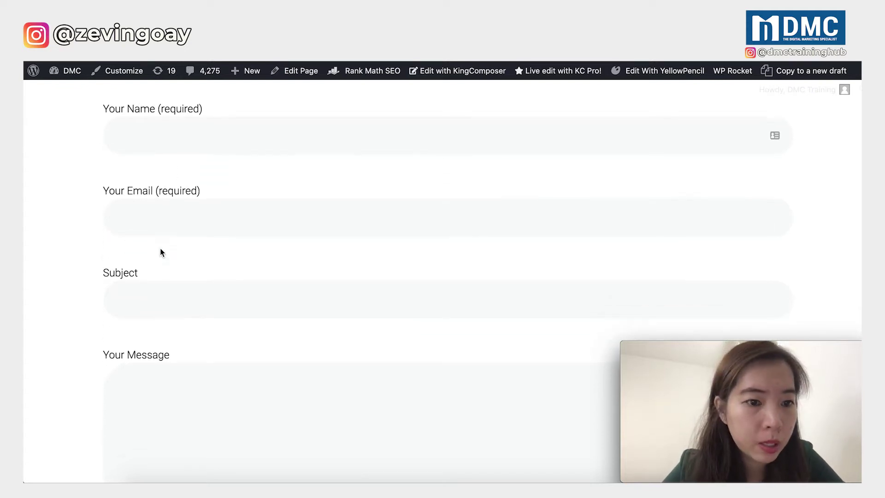
scroll(245, 309, "down", 2)
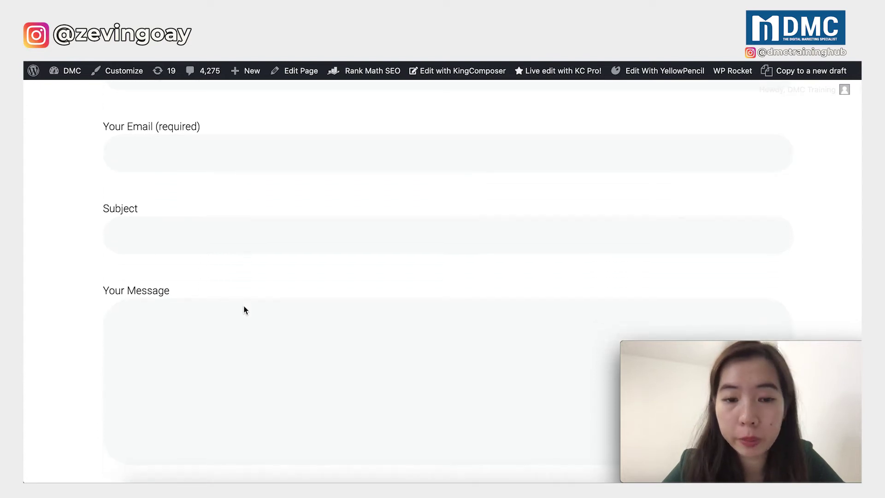
scroll(245, 309, "up", 2)
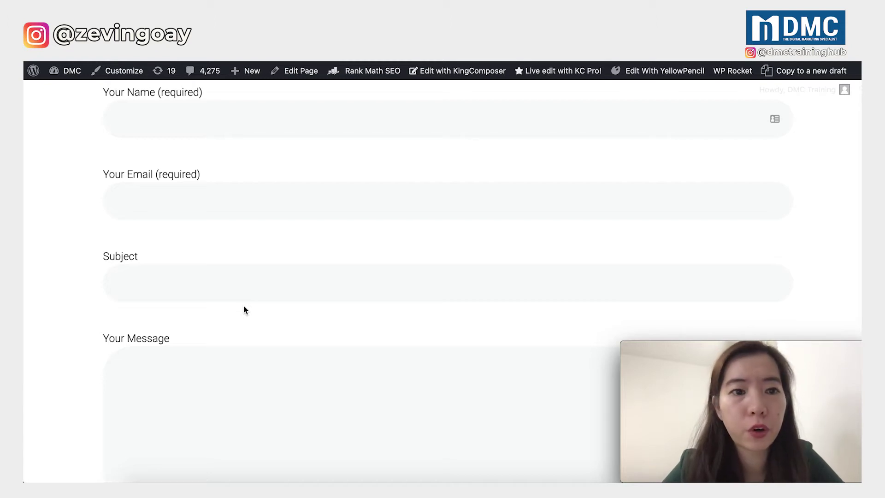
scroll(170, 242, "up", 1)
scroll(170, 242, "up", 1)
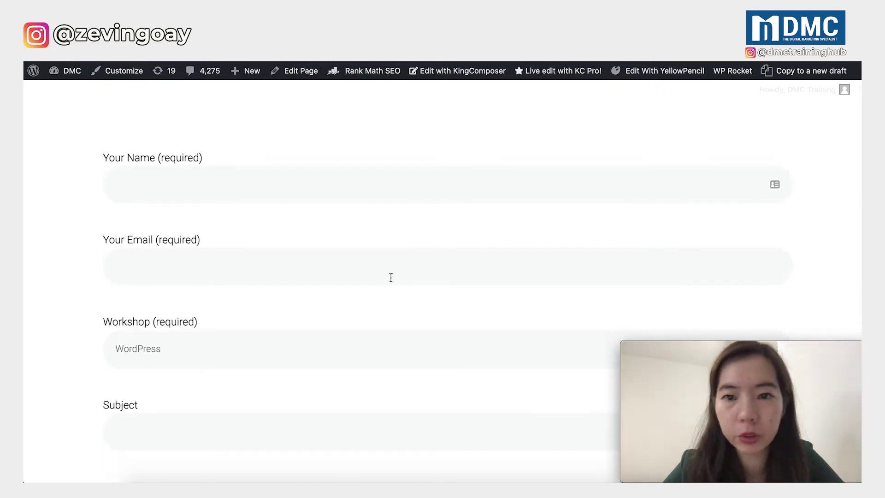
- Try the form's Workshop drop-down by choosing SEO, Facebook and Social Media in turn
scroll(390, 277, "down", 1)
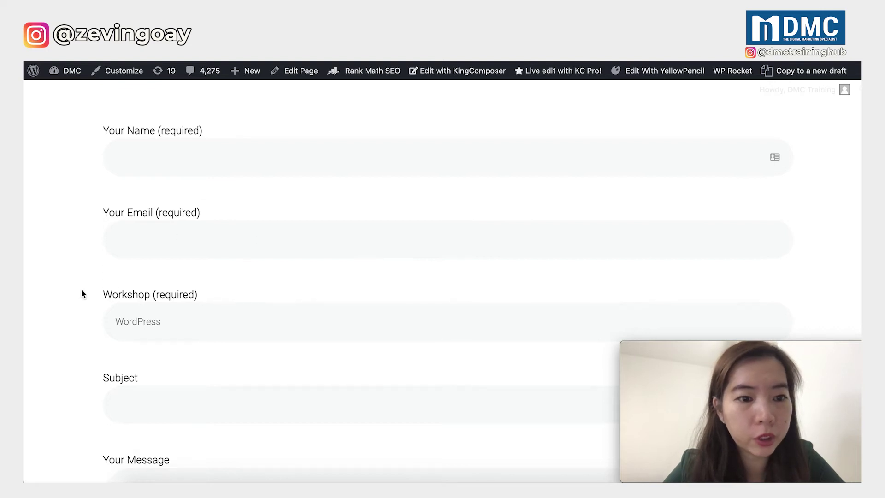
scroll(85, 299, "down", 2)
scroll(90, 310, "down", 2)
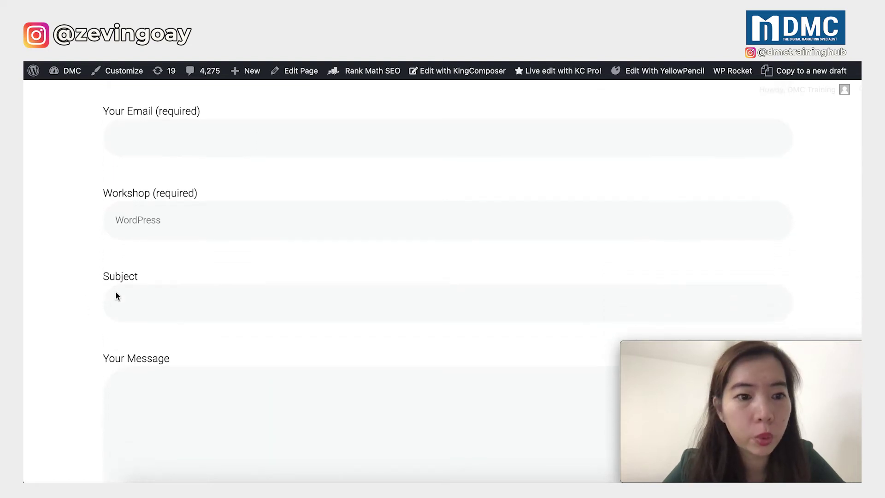
left_click(199, 228)
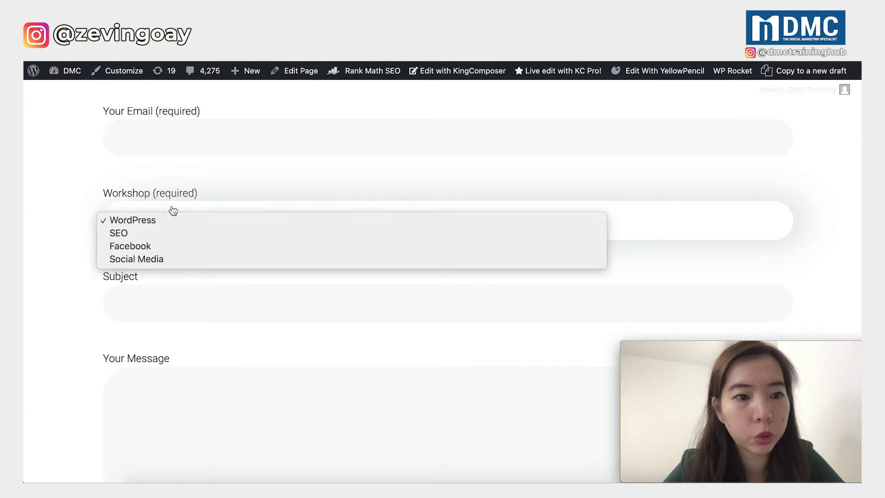
left_click(155, 235)
left_click(156, 234)
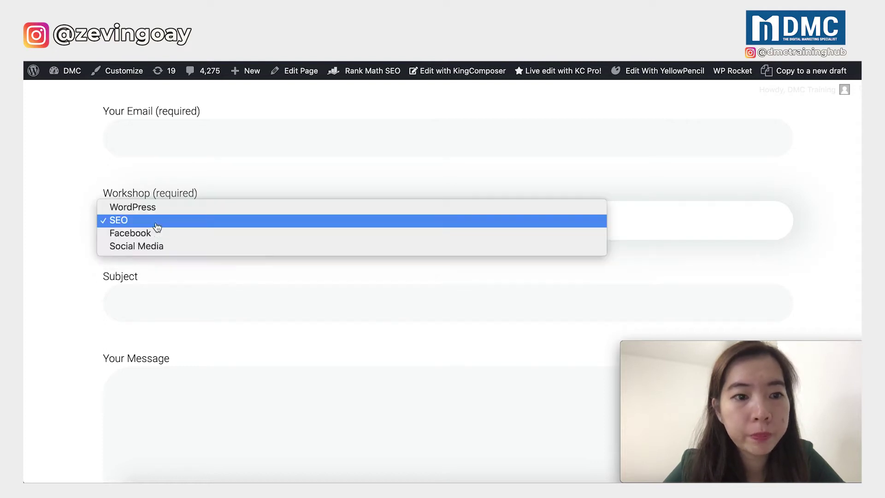
left_click(157, 233)
left_click(160, 234)
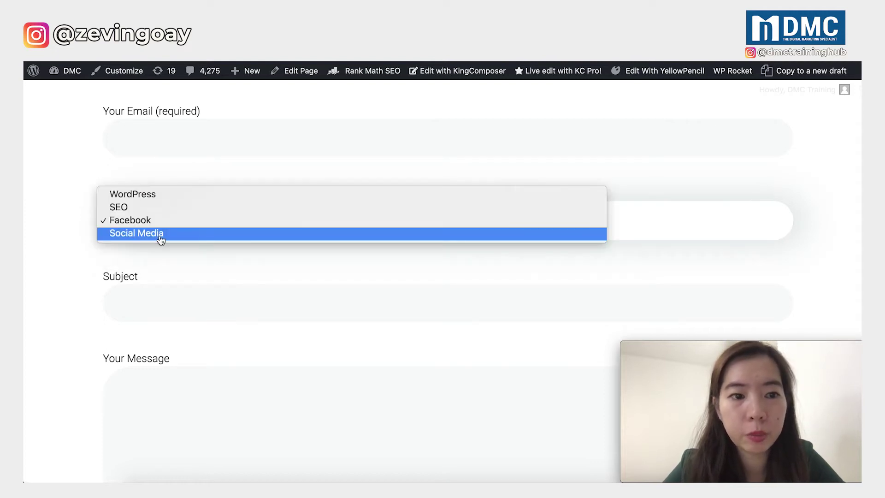
left_click(160, 234)
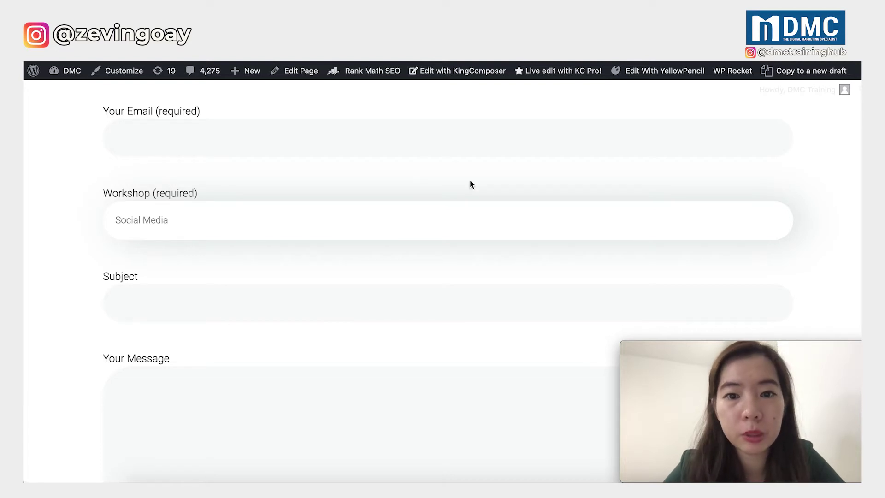
- Change the Workshop choice to Facebook, SEO and finally WordPress
left_click(431, 224)
left_click(430, 223)
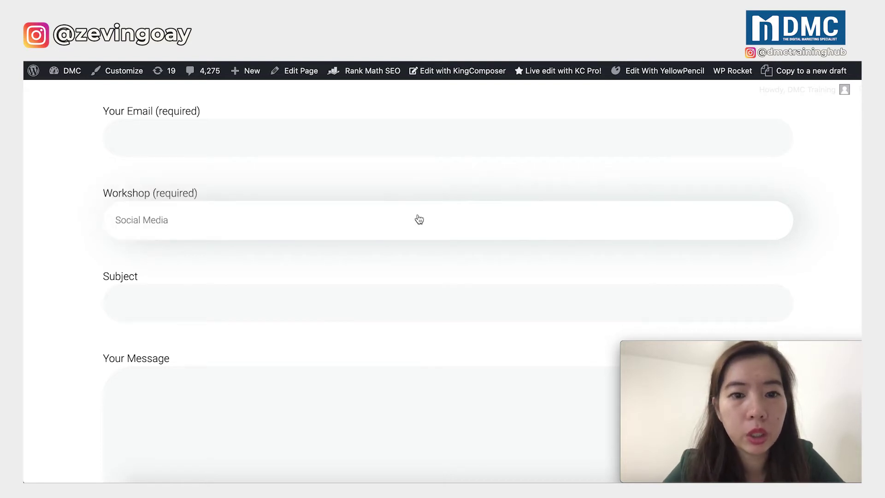
left_click(417, 218)
left_click(414, 215)
left_click(398, 215)
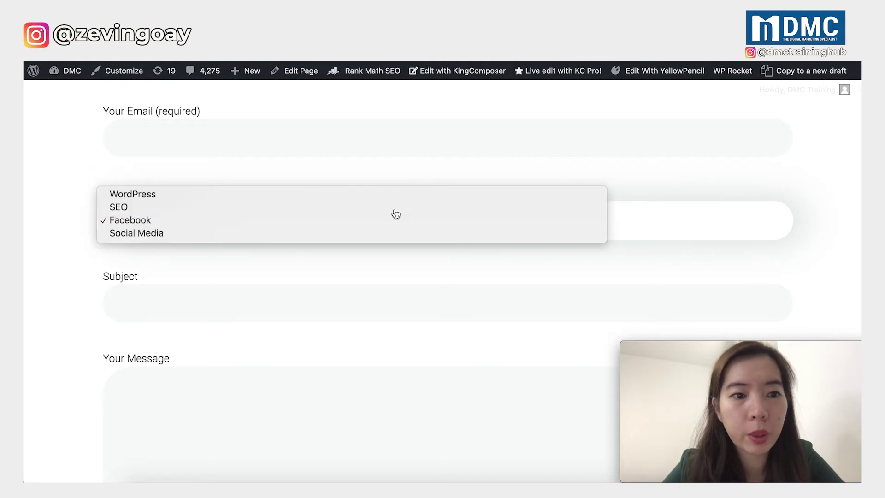
left_click(392, 208)
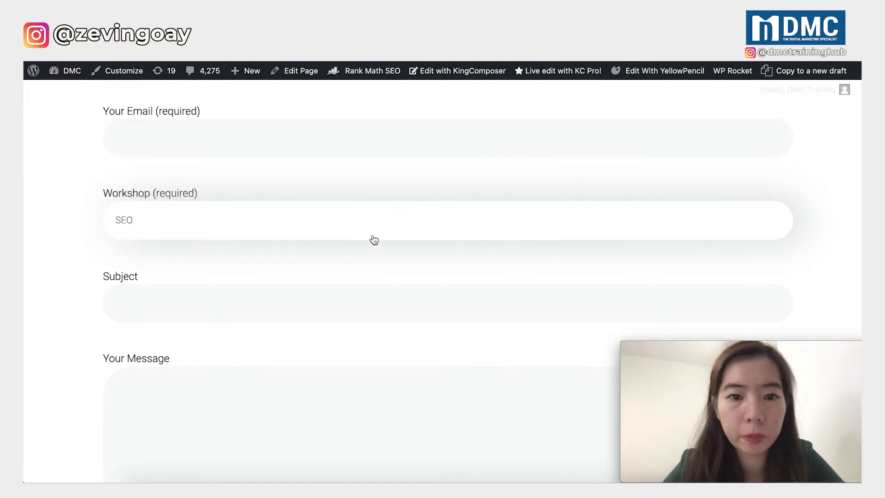
left_click(370, 238)
left_click(308, 219)
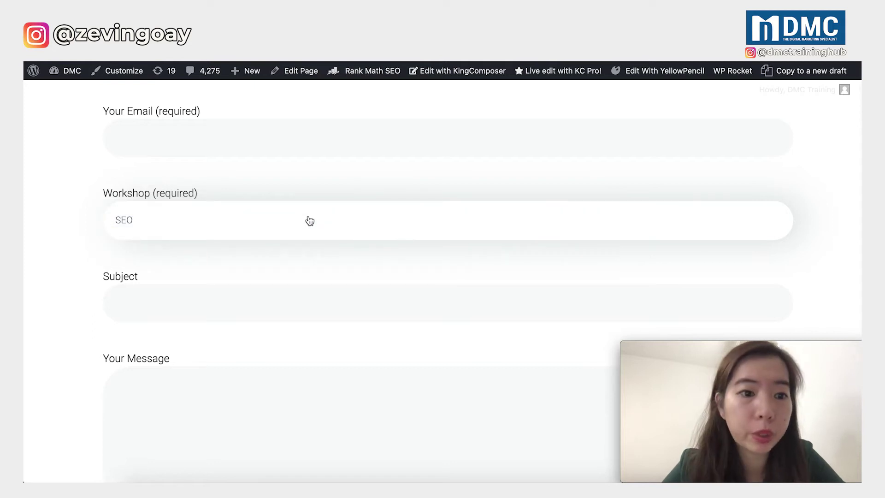
left_click(308, 220)
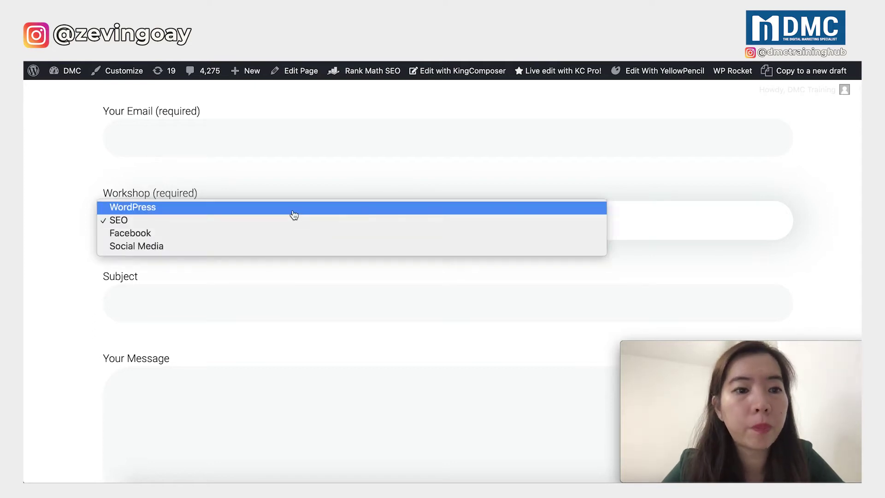
left_click(294, 215)
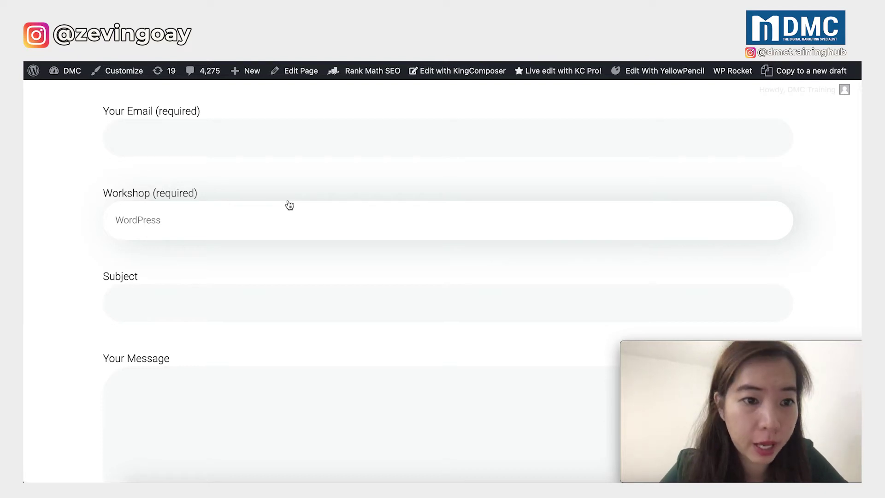
- Switch to the Contact Form Demo 1 editor and delete the Workshop label and its drop-down tag from the form template
mouse_move(376, 73)
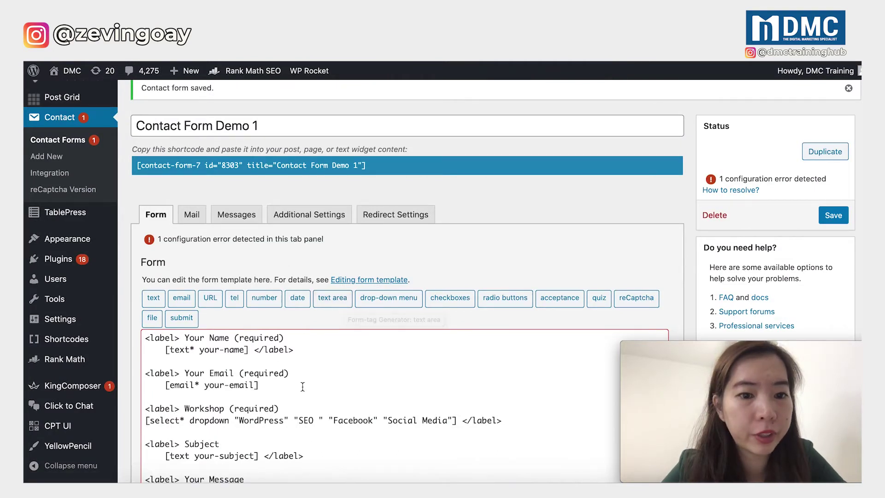
scroll(303, 386, "down", 2)
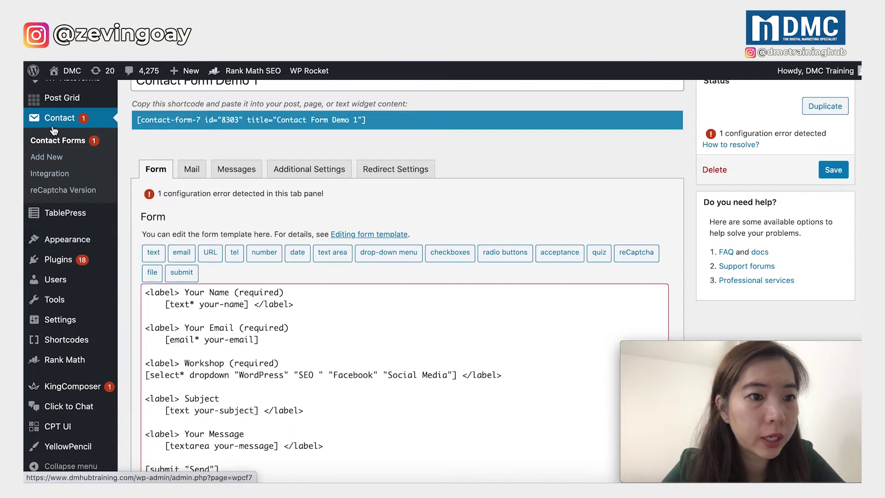
scroll(52, 123, "up", 1)
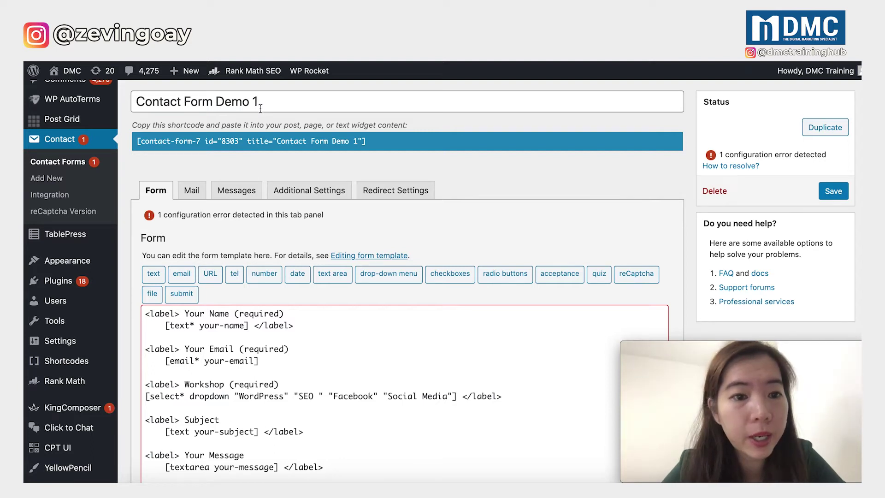
scroll(267, 217, "down", 2)
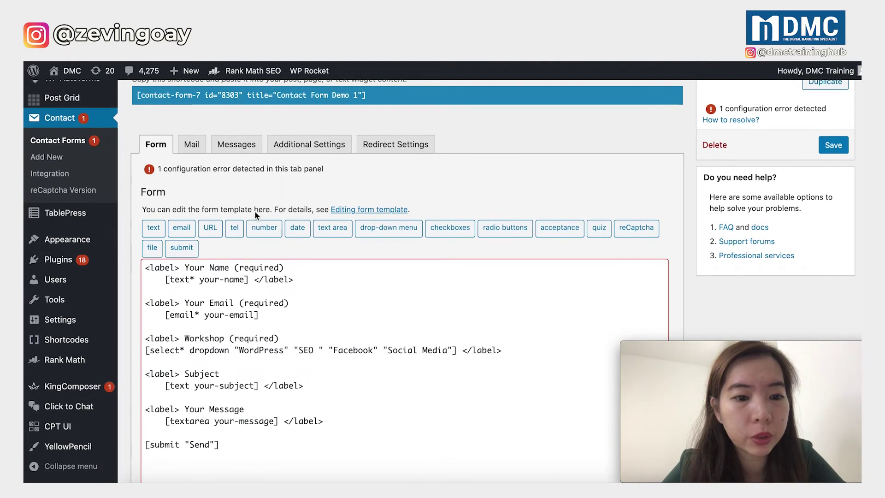
left_click_drag(501, 351, 145, 337)
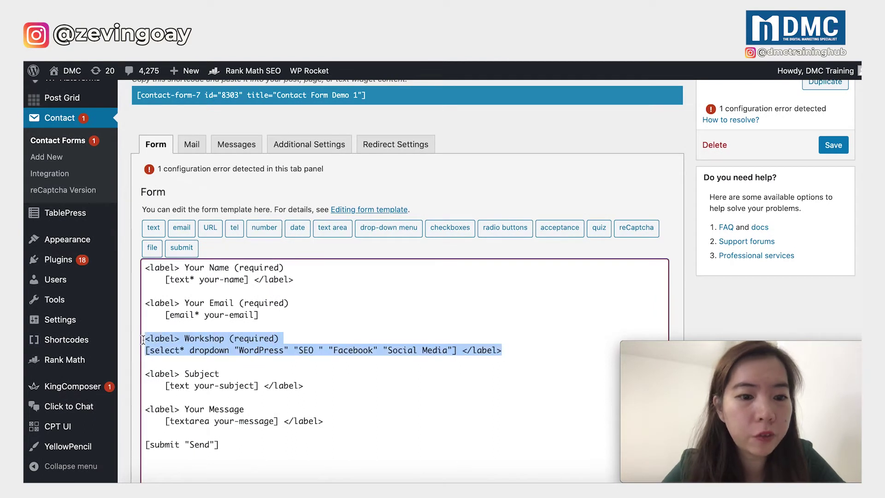
key("BackSpace")
key("BackSpace")
key("BackSpace")
- Insert blank lines between the Your Email and Subject blocks of the form template
left_click(258, 362)
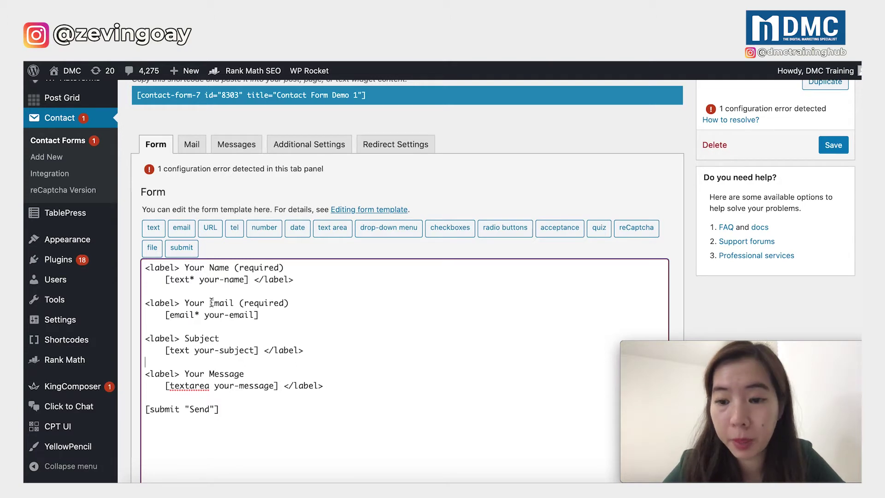
left_click(272, 315)
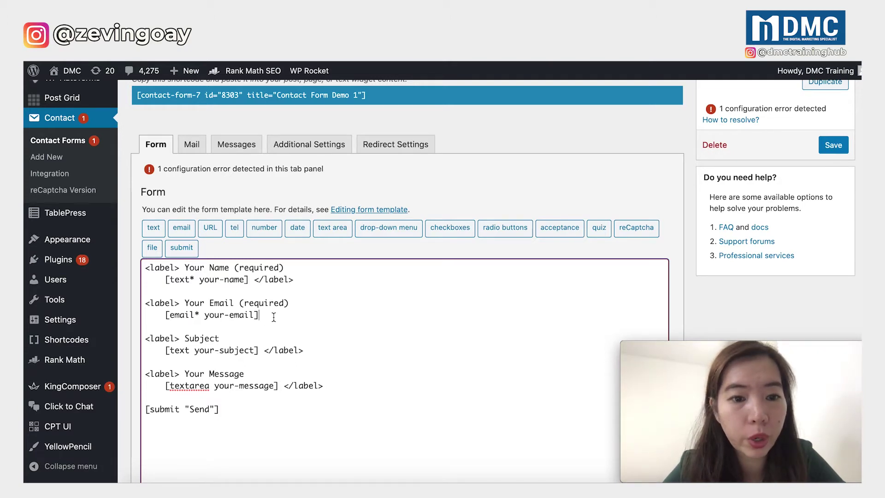
key("Return")
key("Return")
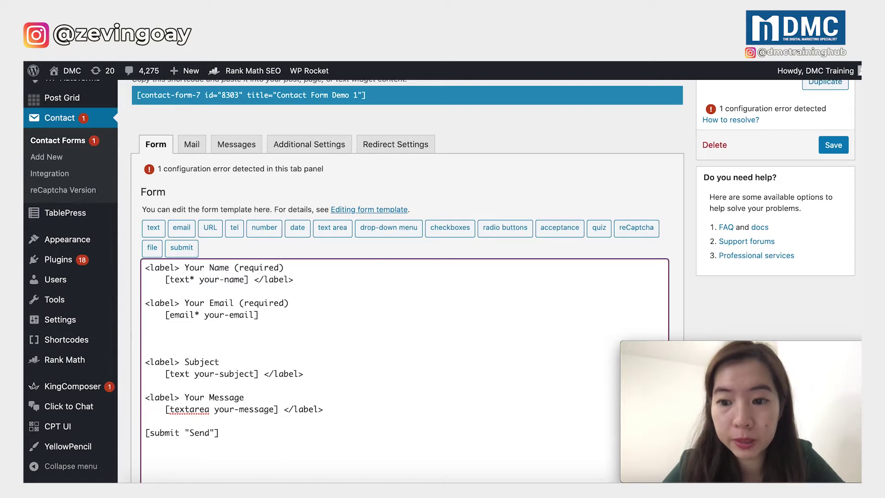
key("Return")
key("BackSpace")
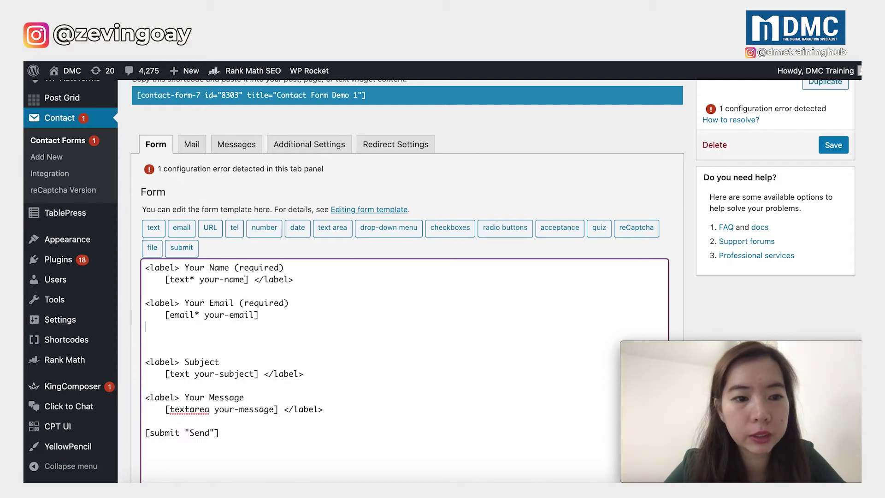
key("Return")
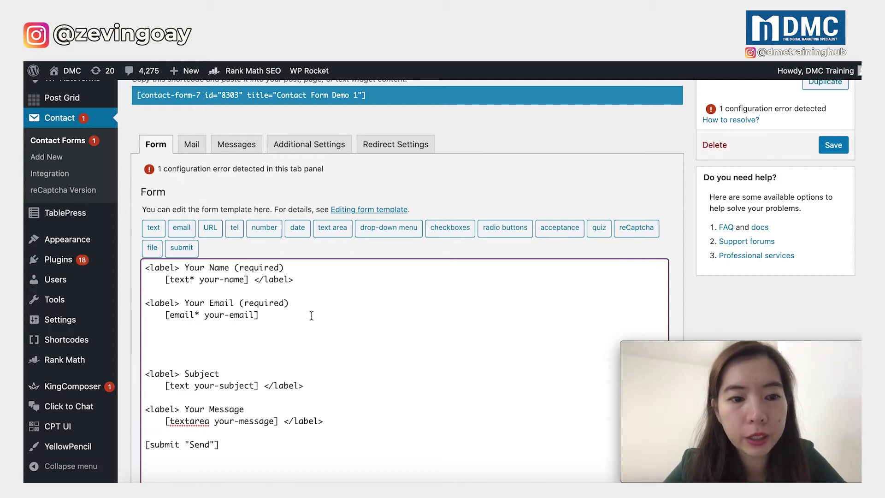
- Copy the Your Email label and tag into the blank space above Subject and remove the surplus empty line
left_click_drag(282, 314, 147, 302)
key("ctrl+c")
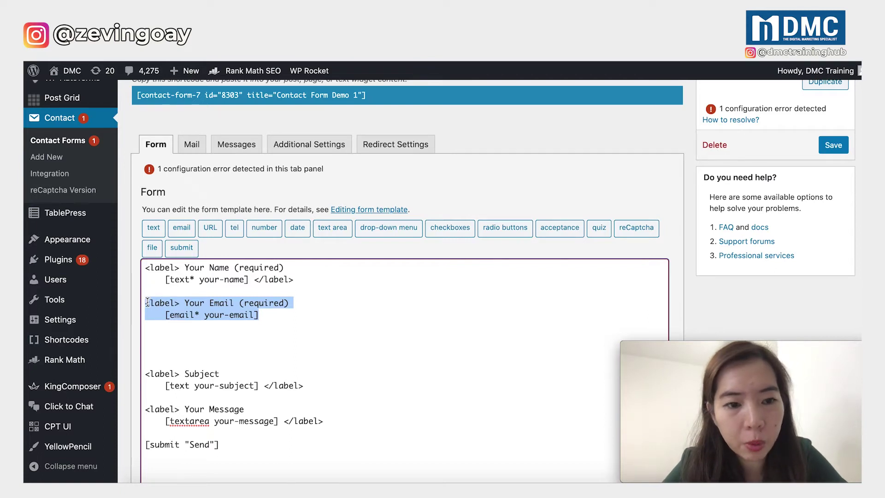
left_click(193, 342)
key("ctrl+v")
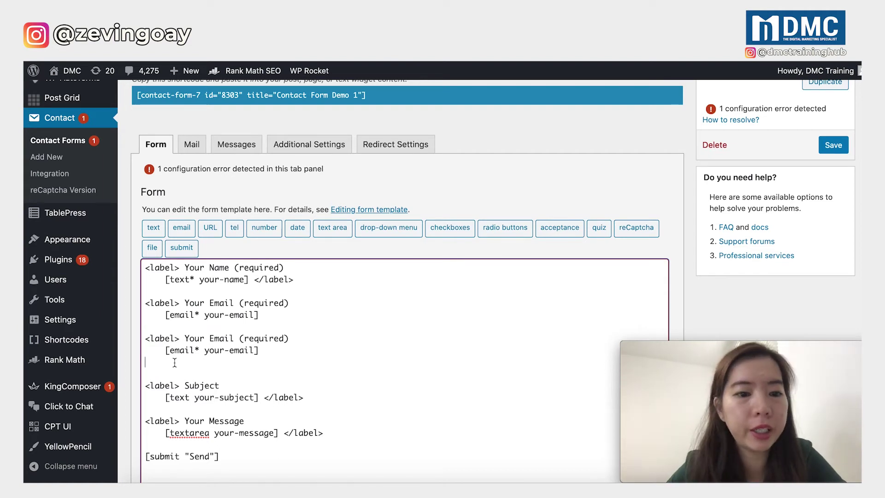
key("Delete")
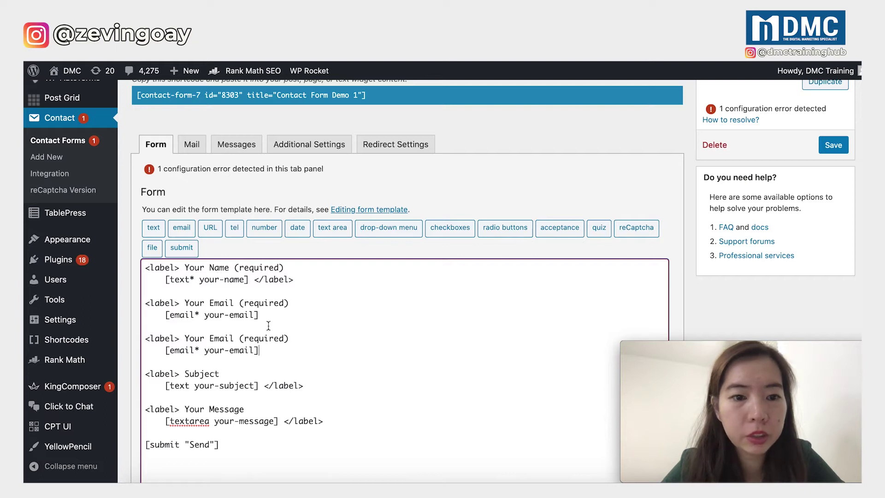
- Delete the duplicated Your Email block and its extra line breaks from the form template
left_click_drag(259, 314, 134, 302)
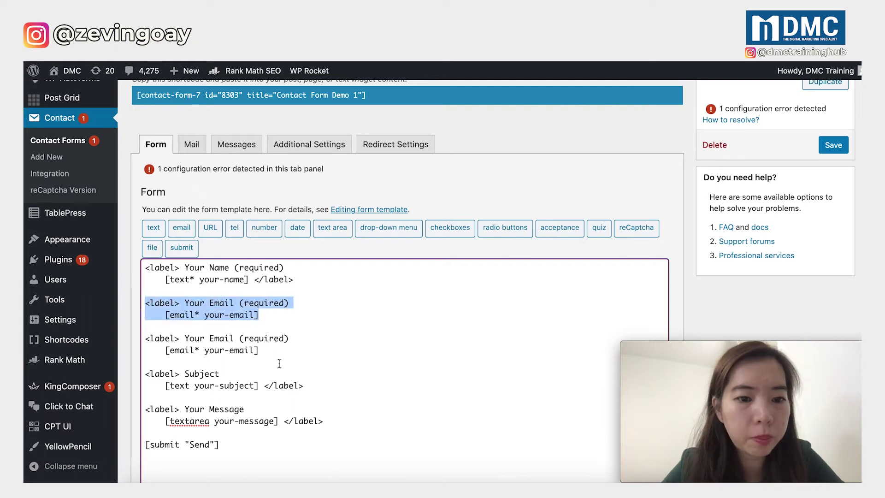
left_click_drag(259, 350, 130, 344)
key("BackSpace")
key("BackSpace")
key("BackSpace")
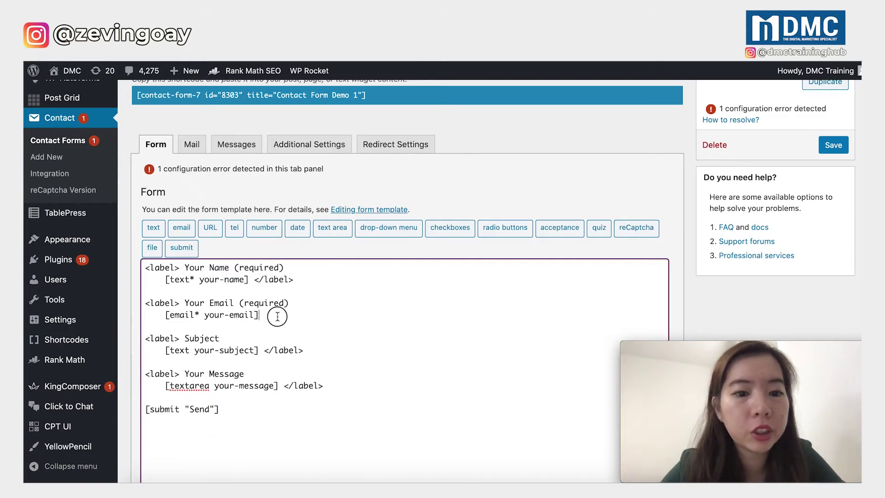
- Copy the Your Email label and its tag and paste the copy as a new block between Your Email and Subject
left_click_drag(278, 316, 120, 307)
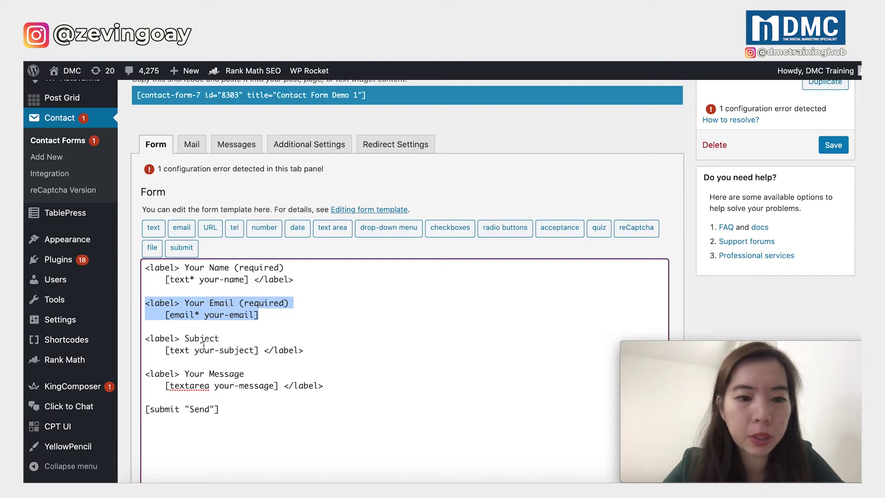
left_click_drag(271, 315, 143, 305)
key("ctrl+c")
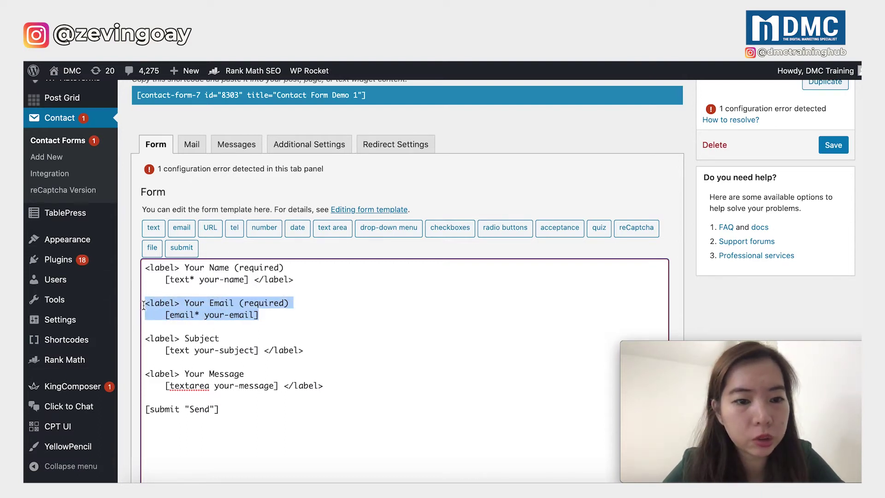
left_click(279, 314)
key("Return")
key("Return")
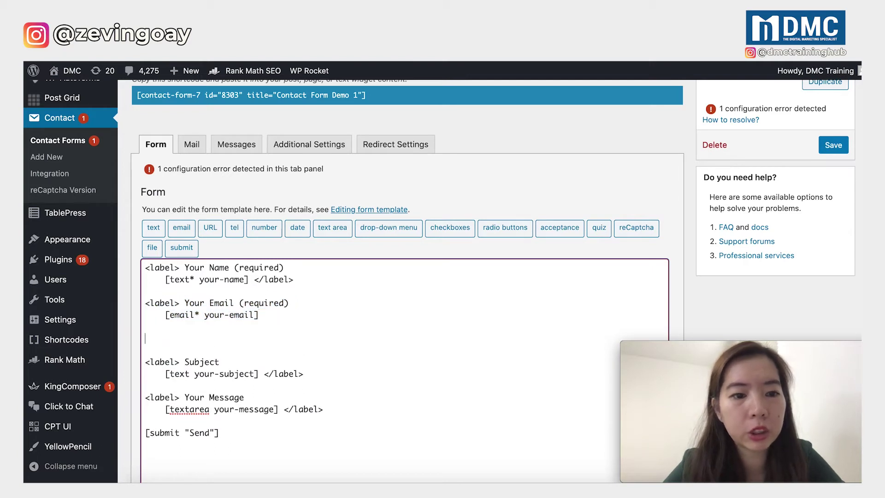
key("ctrl+v")
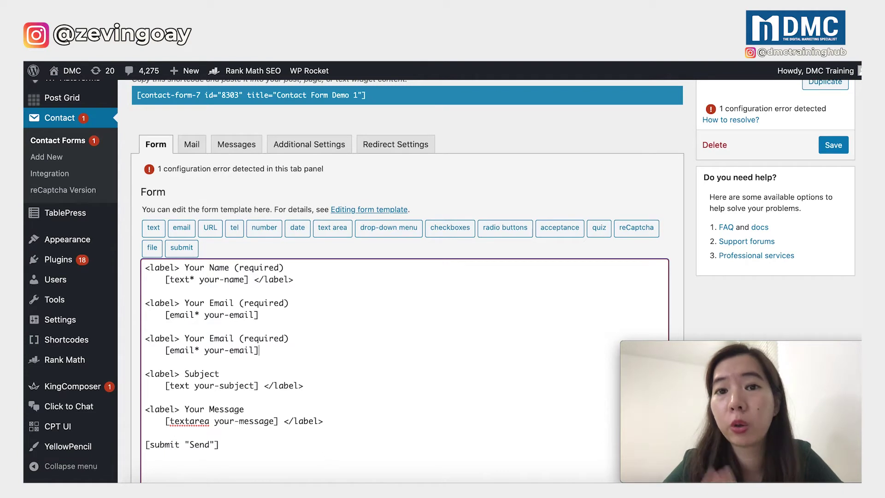
- Change the duplicated Your Email label to Your Preferred Workshop (required), checking the Workshop label's wording on the published form page
double_click(218, 337)
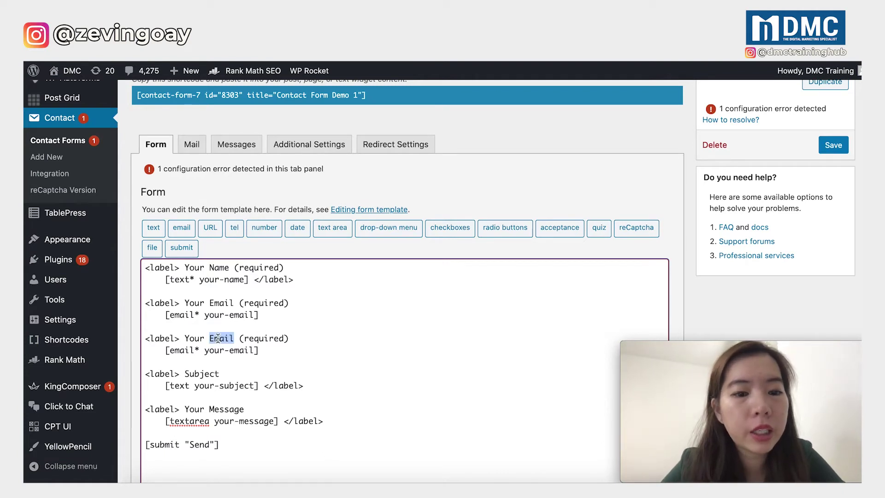
left_click(185, 337, "shift")
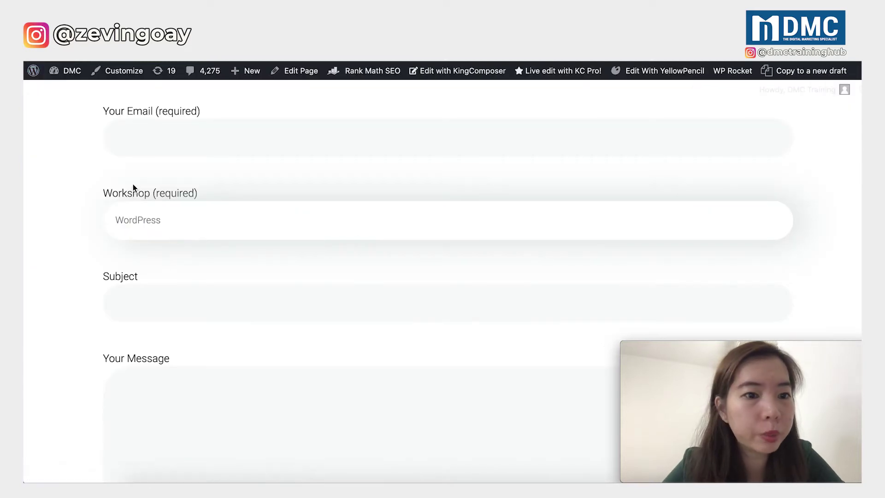
left_click_drag(103, 193, 198, 192)
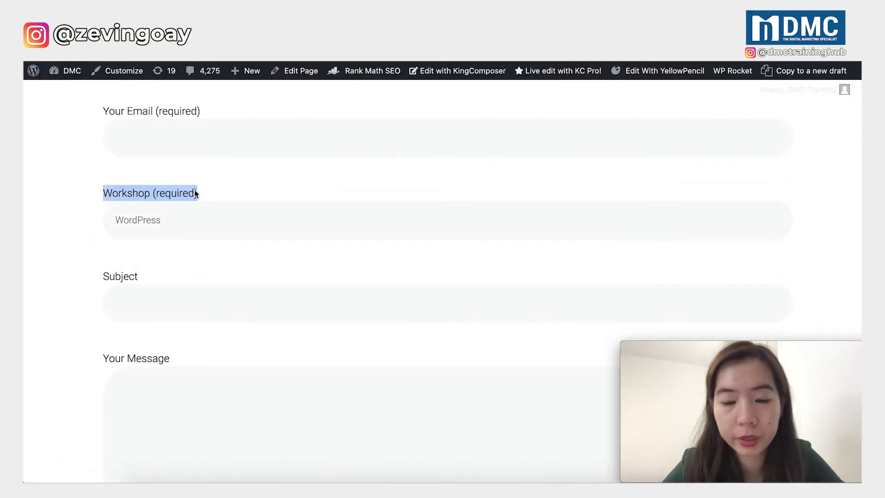
double_click(127, 192)
left_click_drag(127, 192, 207, 192)
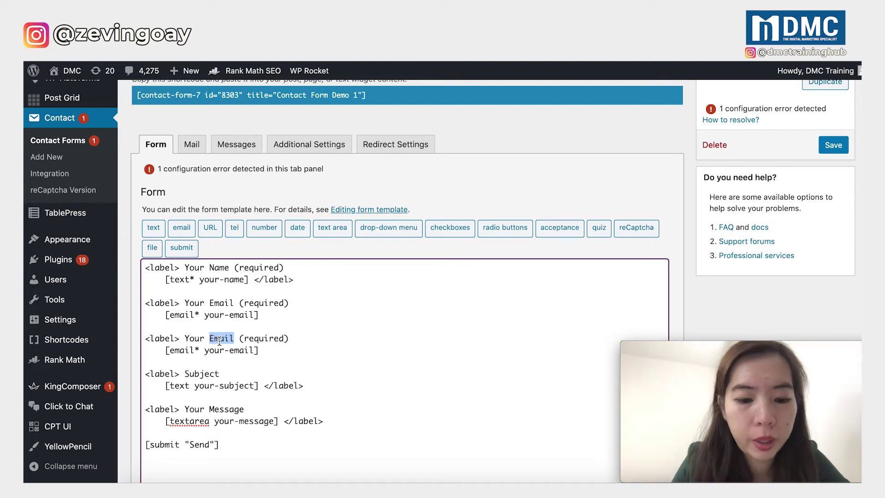
type("Wor")
key("BackSpace")
key("BackSpace")
key("BackSpace")
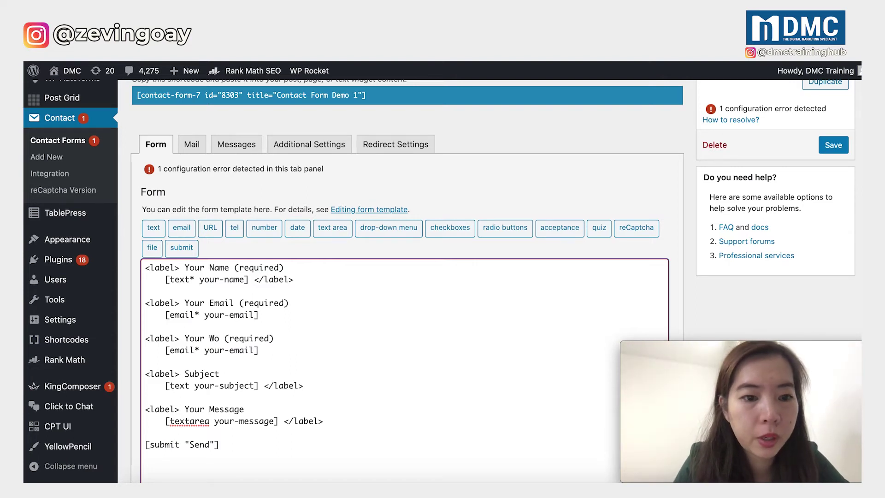
type("Preferred Workshop")
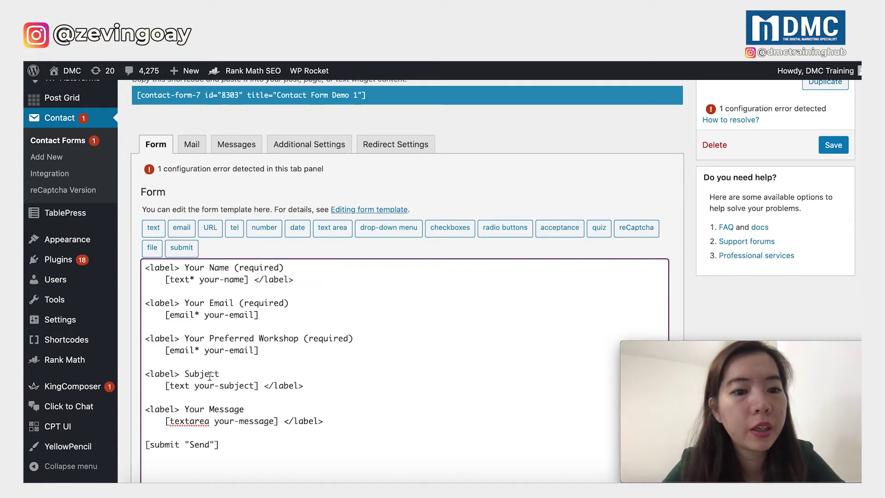
- Set up a drop-down menu tag to replace the email tag under Your Preferred Workshop, marked as a required field and named workshop
scroll(210, 359, "down", 1)
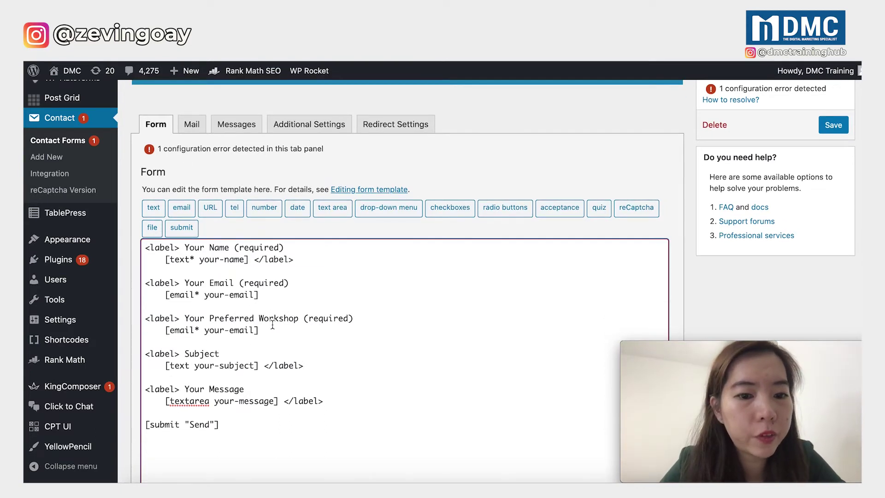
left_click_drag(261, 330, 165, 328)
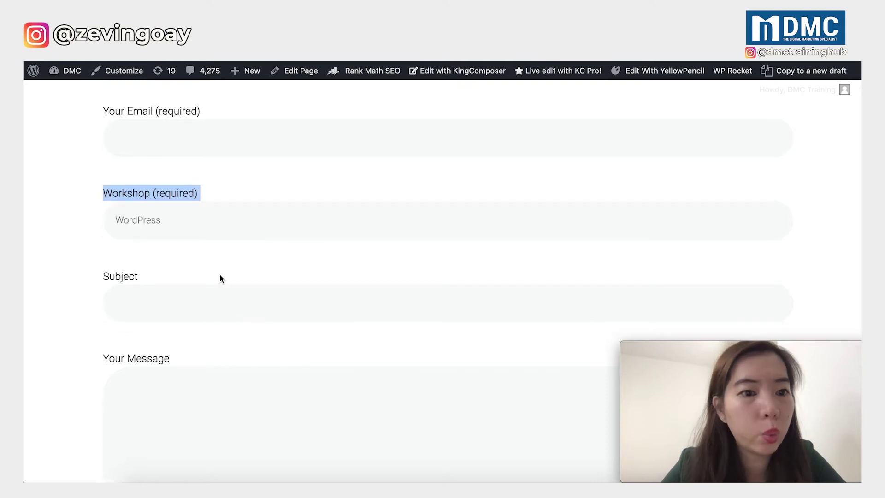
left_click(220, 226)
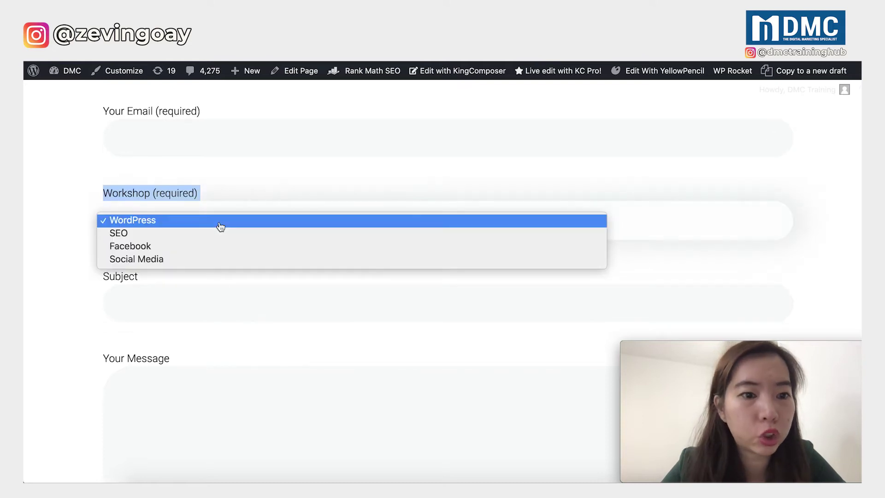
key("Escape")
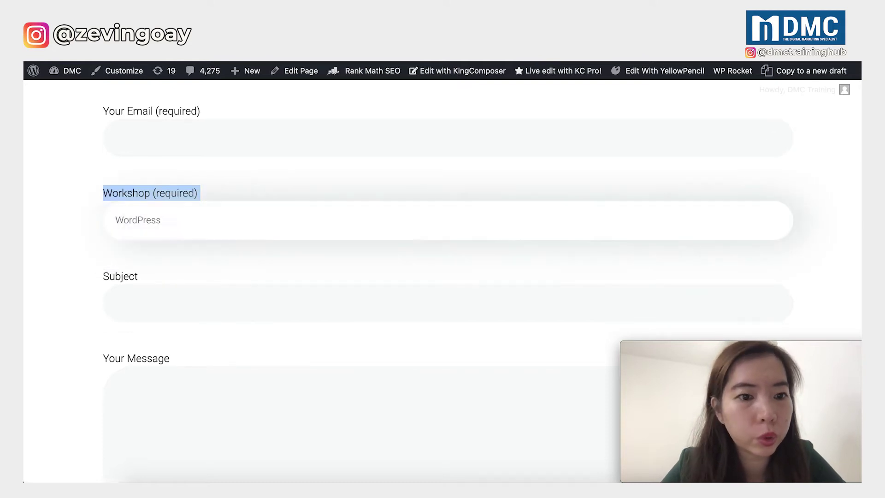
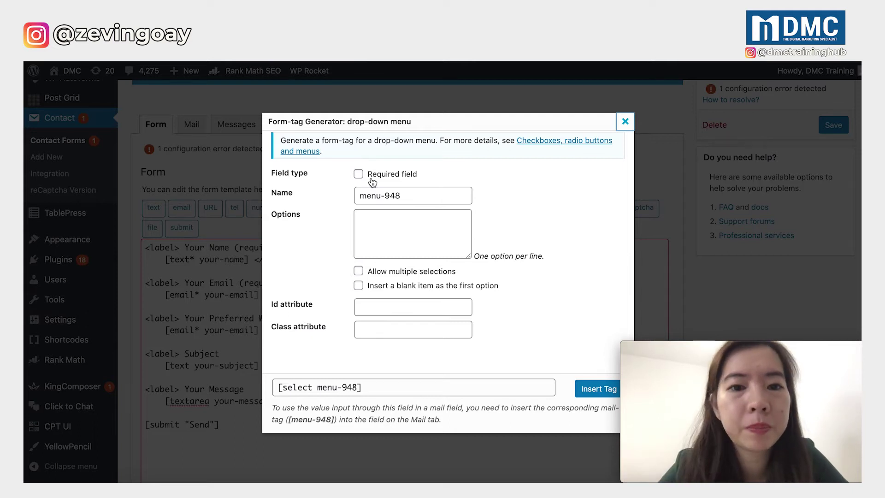
left_click(372, 182)
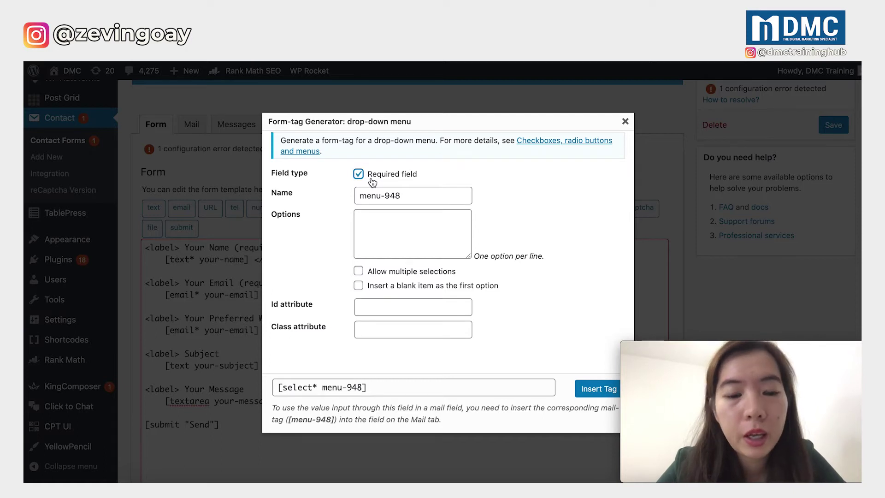
left_click_drag(410, 196, 356, 195)
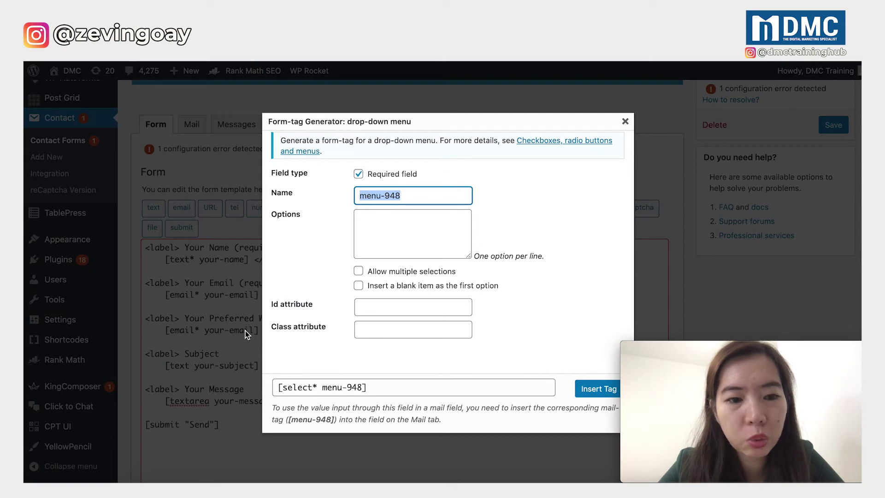
type("workshop")
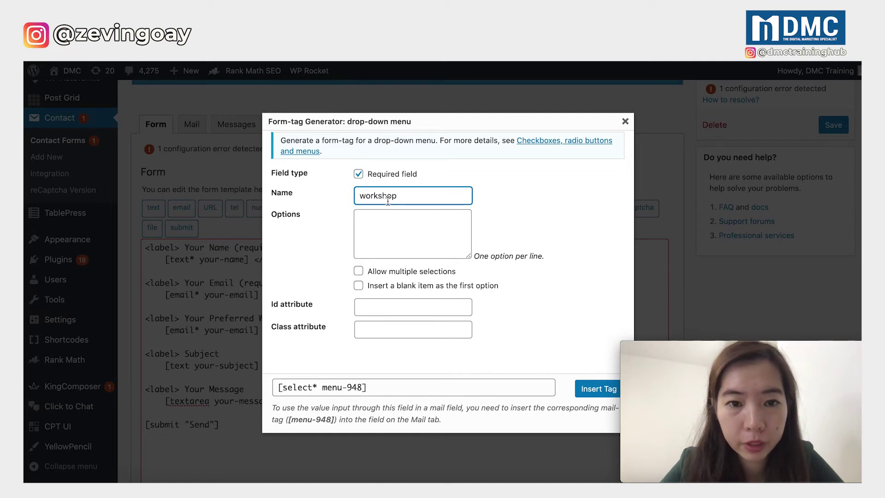
left_click(527, 333)
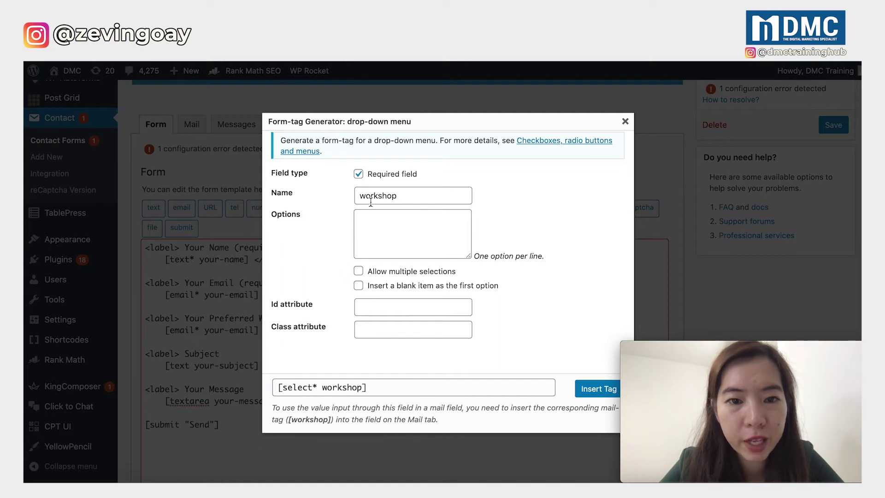
- Enter the drop-down options E-Commerce, WordPress, Social Media and Search Engine Optimization, one per line, and enlarge the options box to fit them
left_click(371, 217)
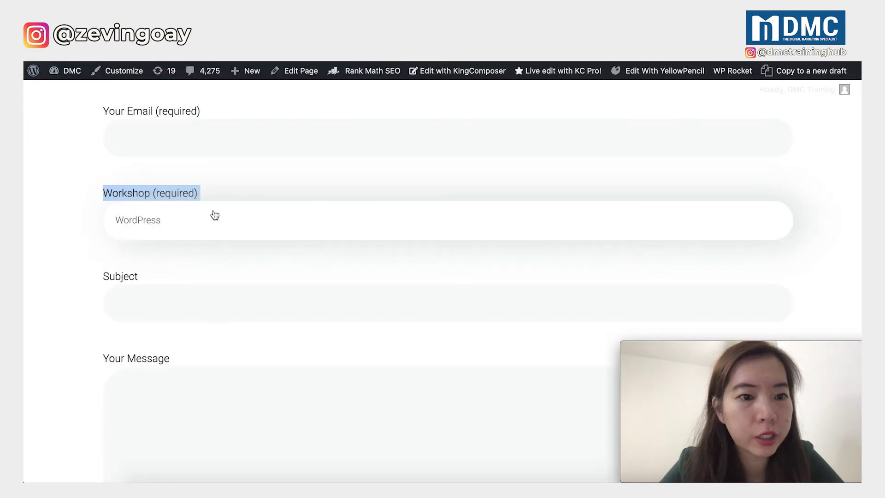
left_click(144, 230)
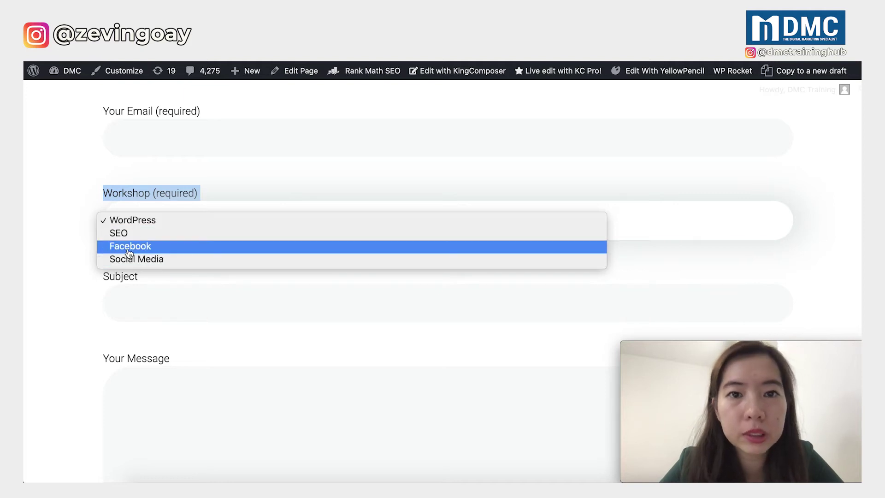
key("Escape")
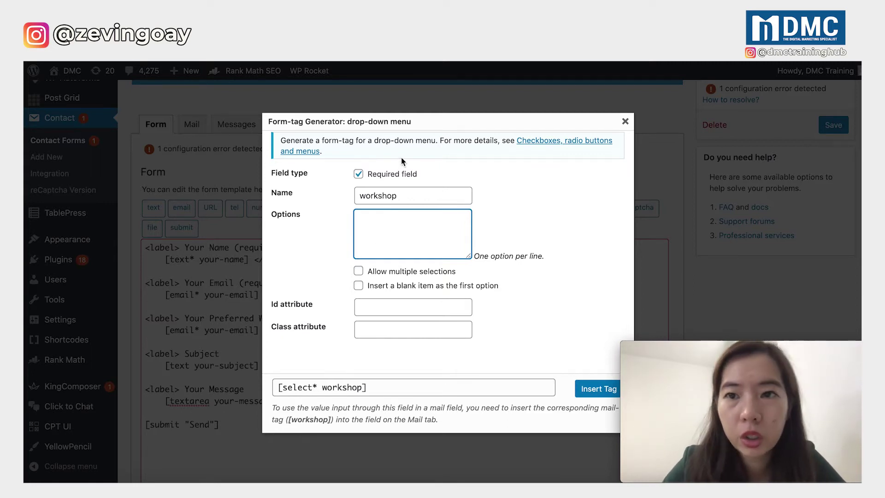
type("E")
key("BackSpace")
type("E-Commerce")
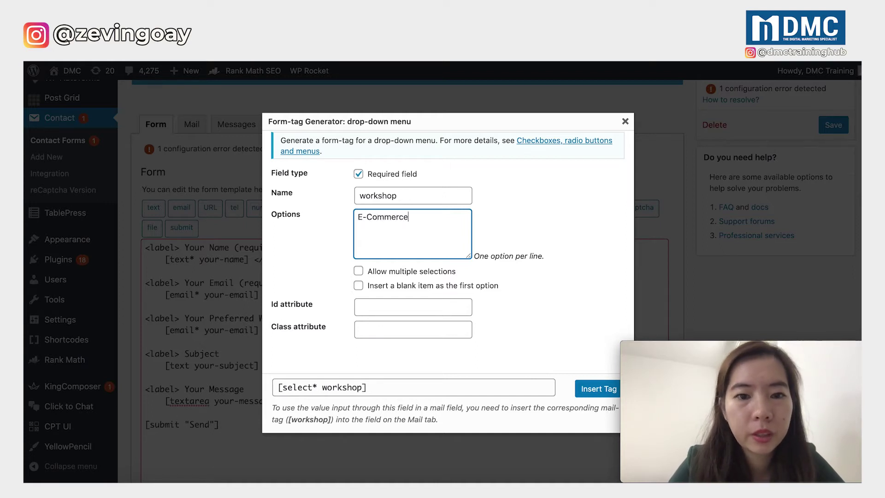
type("rW")
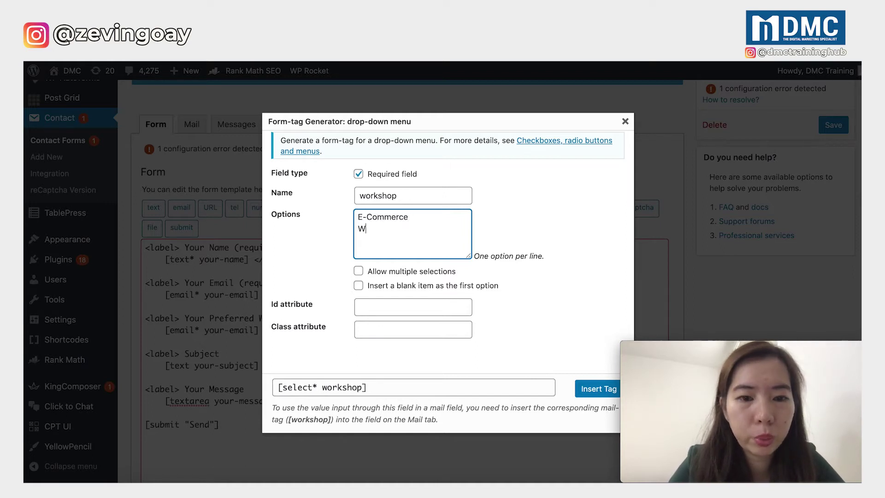
type("ordPress")
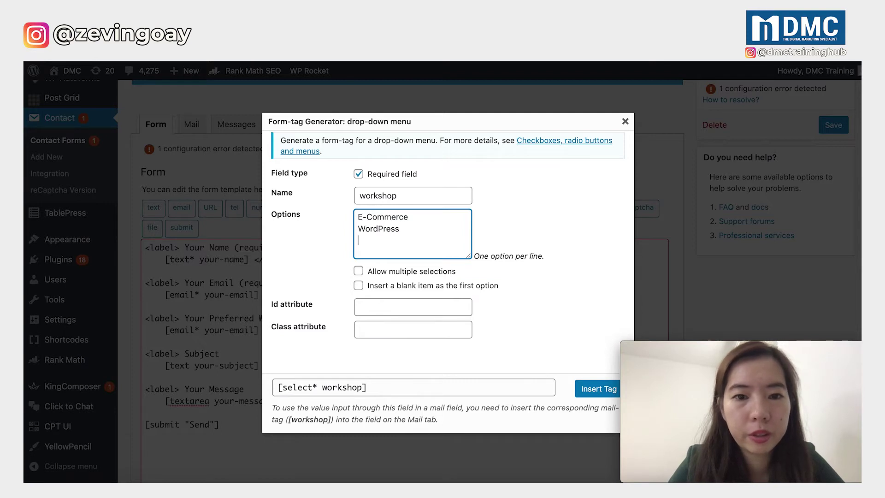
key("Return")
type("Socia")
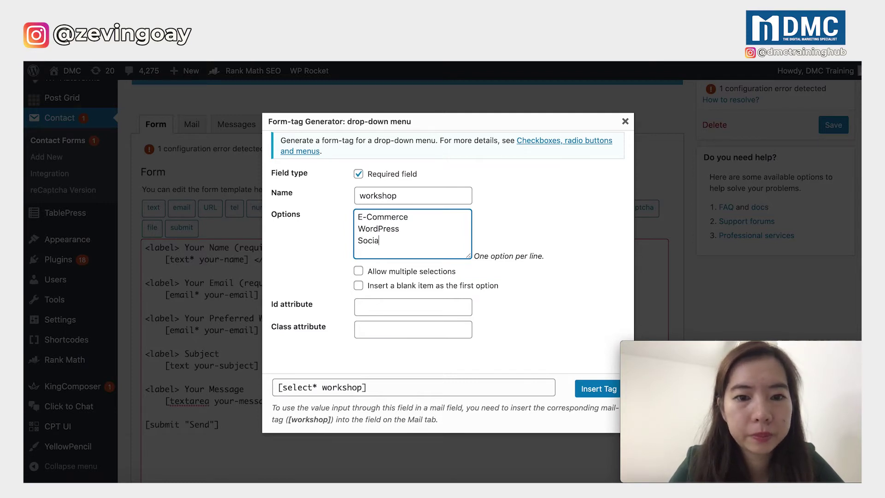
type("l Media")
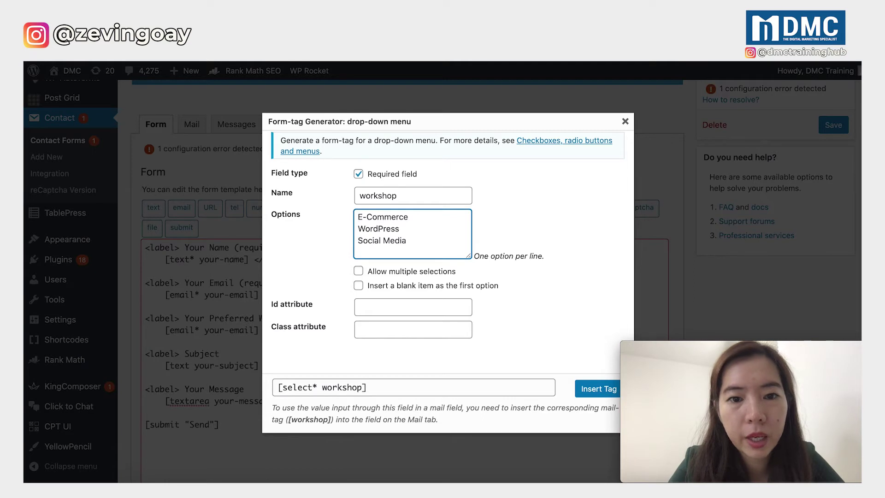
key("Return")
type("Search Engine Optimization")
left_click_drag(467, 256, 471, 264)
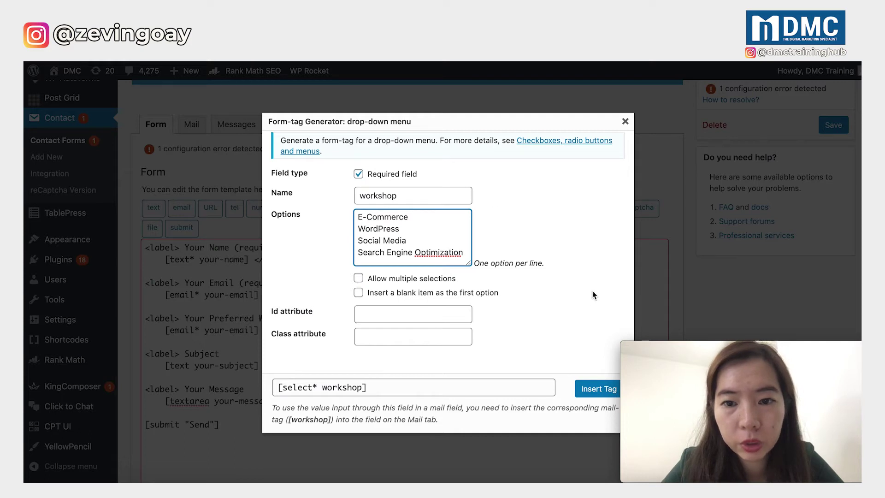
left_click(571, 237)
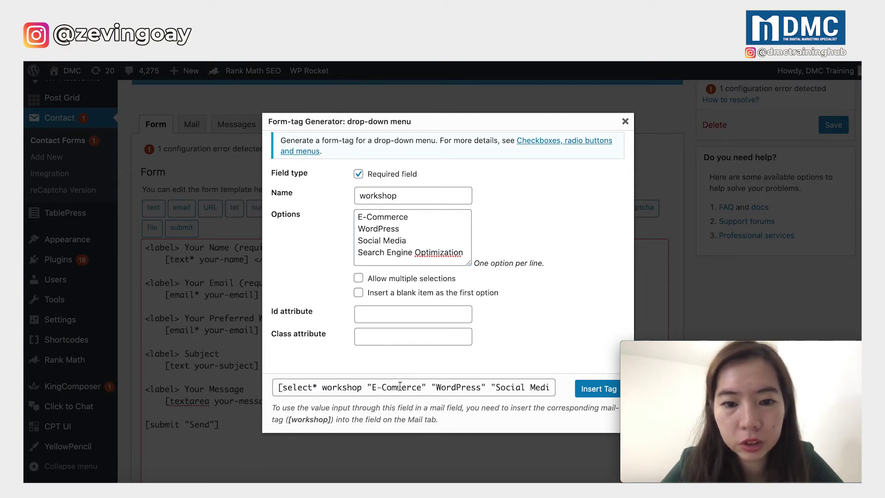
- Inspect the full generated select tag for the workshop field in the tag generator
left_click_drag(390, 383, 549, 383)
left_click(526, 383)
scroll(526, 387, "left", 5)
left_click(481, 166)
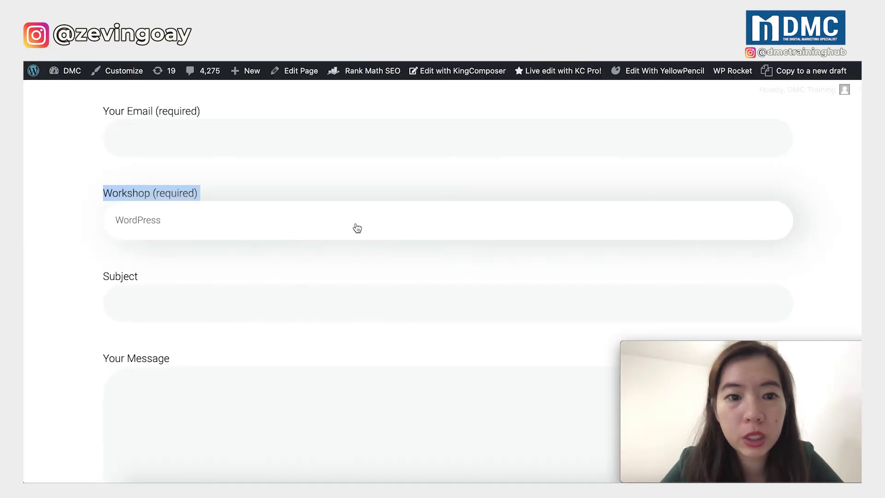
- Try out the Workshop drop-down on the published form page, choosing SEO, Facebook and SEO again
left_click(353, 227)
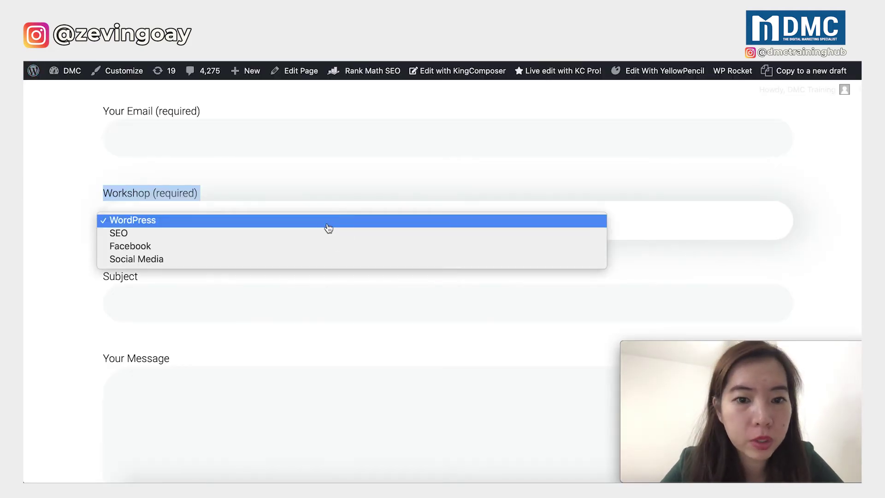
left_click(316, 233)
left_click(310, 220)
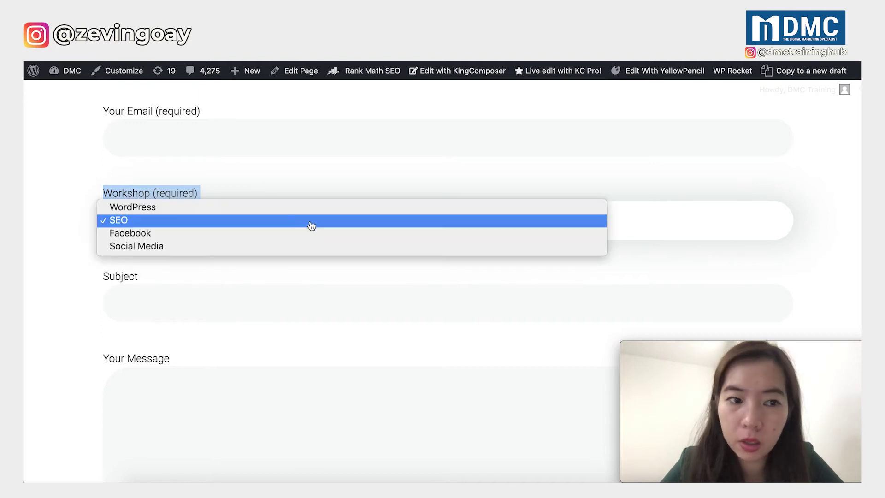
left_click(301, 238)
left_click(301, 227)
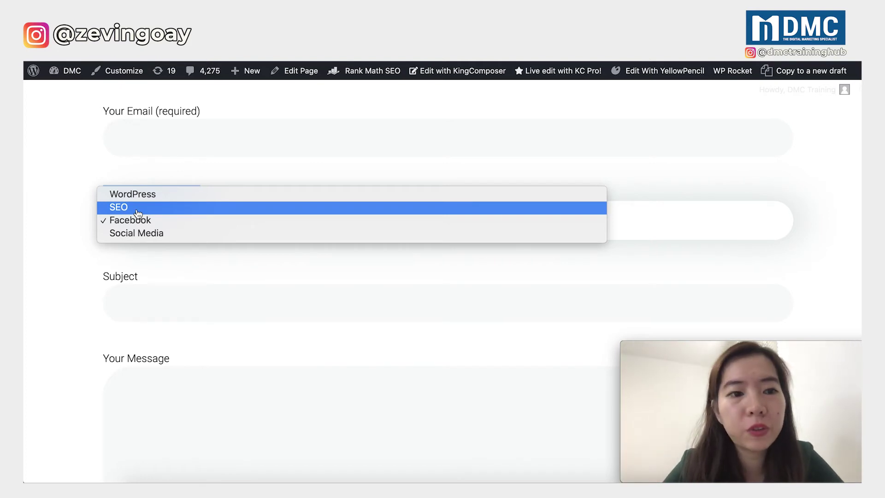
left_click(138, 213)
left_click(138, 213)
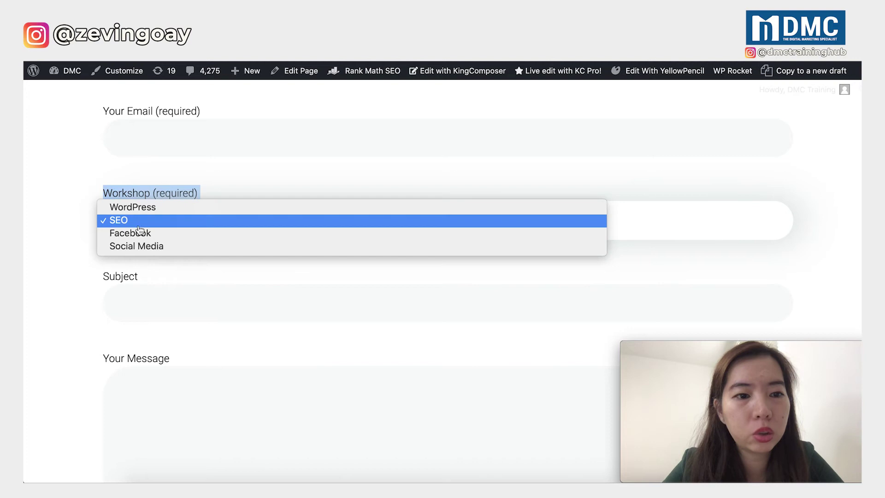
left_click(70, 252)
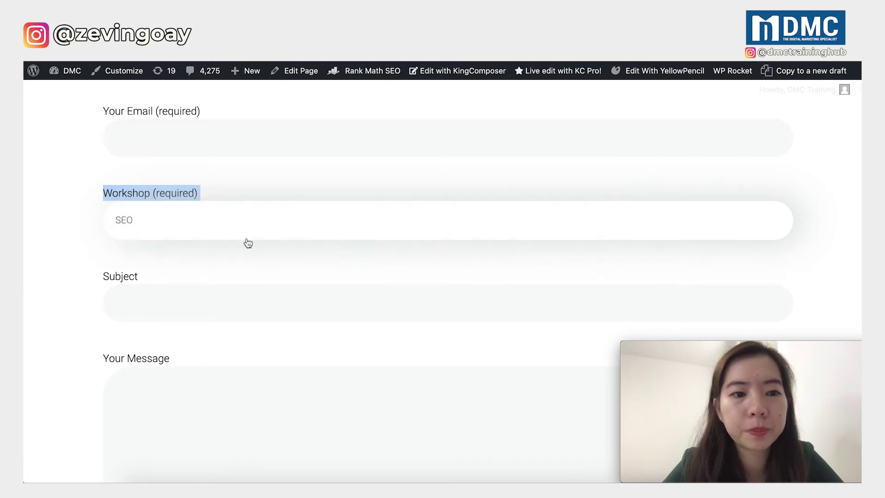
- Try out the existing page's Workshop drop-down, choosing Facebook and WordPress and reviewing its list of choices
left_click(377, 234)
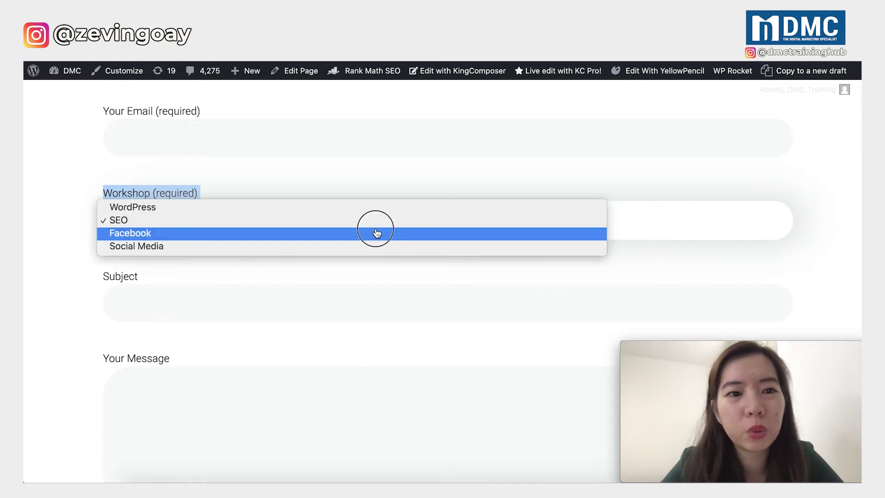
left_click(205, 237)
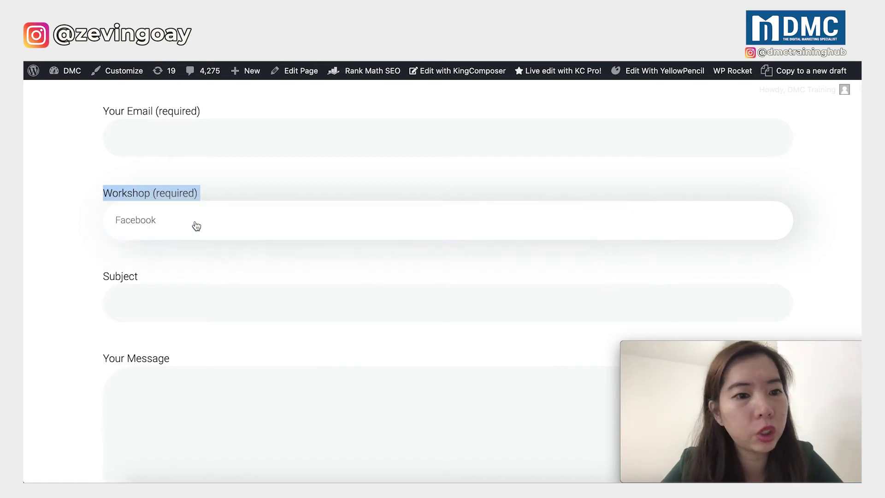
left_click(194, 223)
left_click(171, 223)
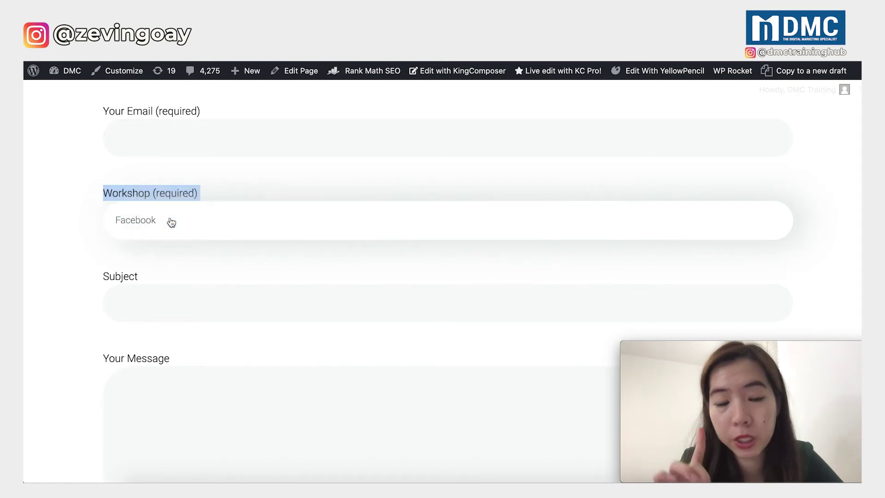
left_click(276, 233)
left_click(238, 193)
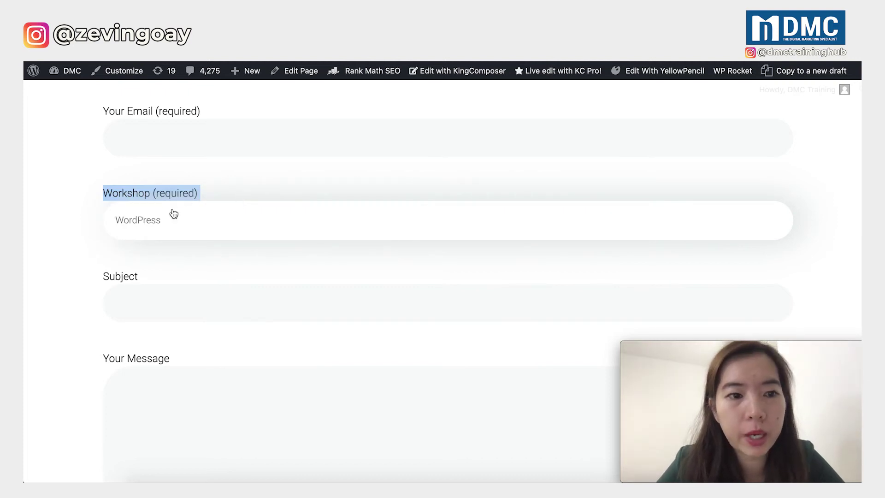
left_click(172, 231)
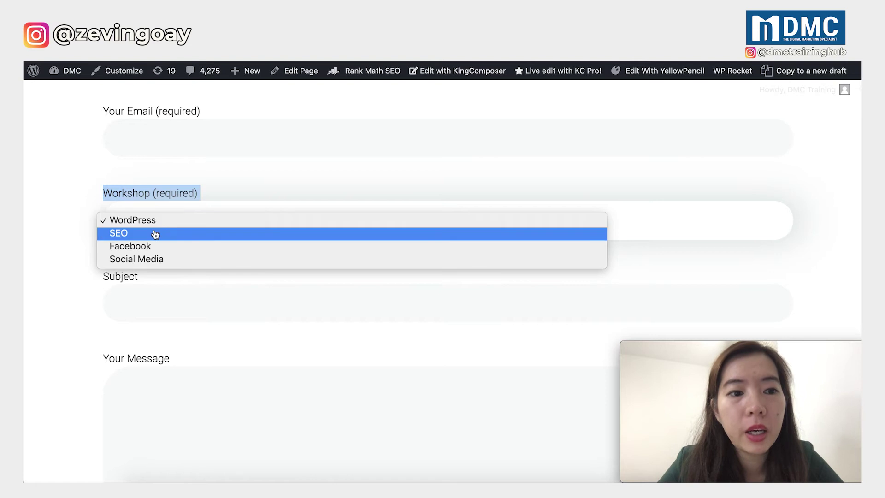
left_click(662, 213)
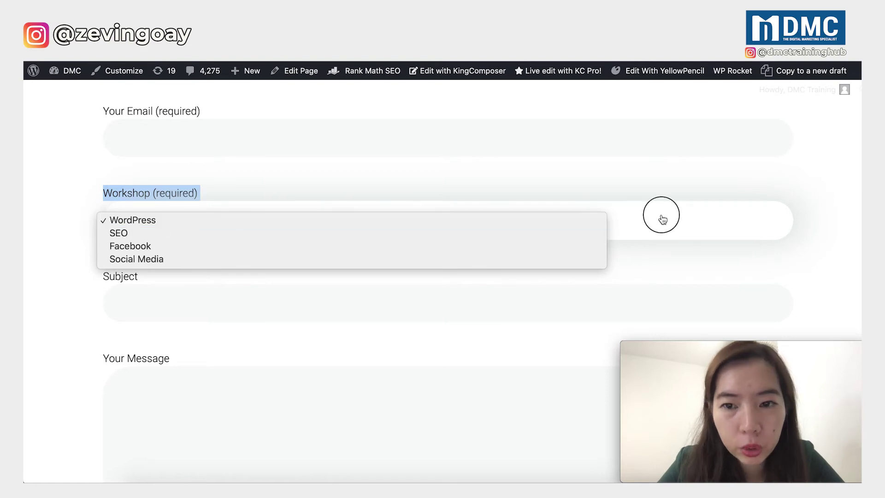
left_click(431, 233)
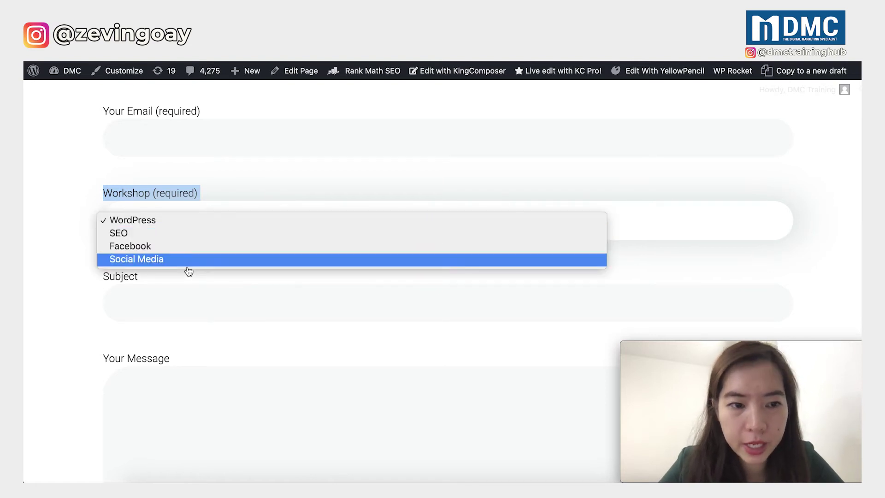
left_click(78, 240)
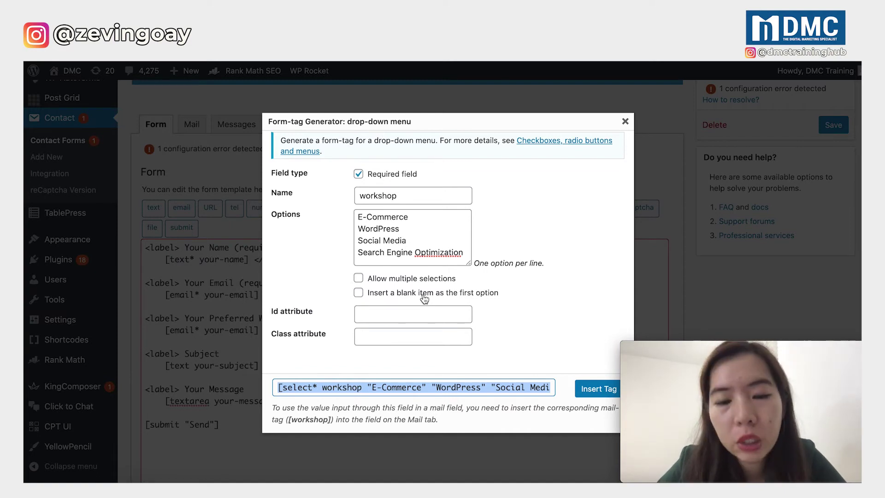
- Set the drop-down tag to insert a blank item as the first option, comparing the generated tag with and without it
left_click(382, 295)
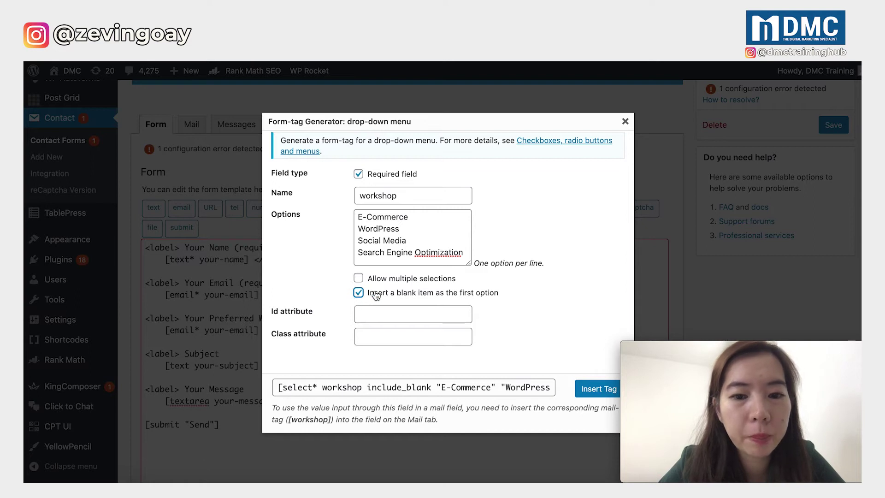
left_click(376, 295)
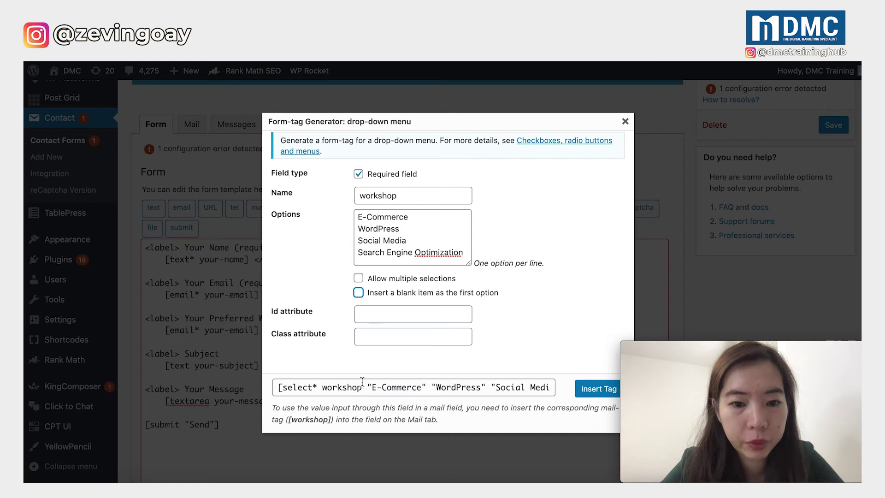
left_click(390, 297)
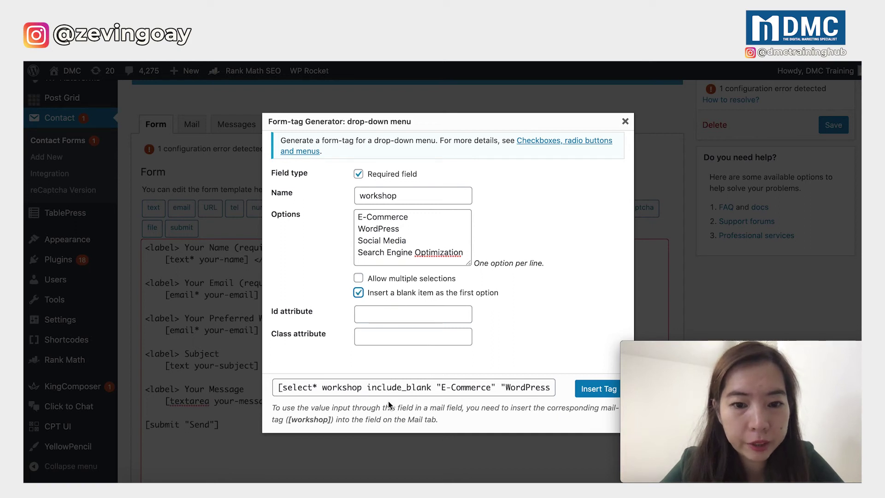
left_click(377, 297)
left_click(378, 297)
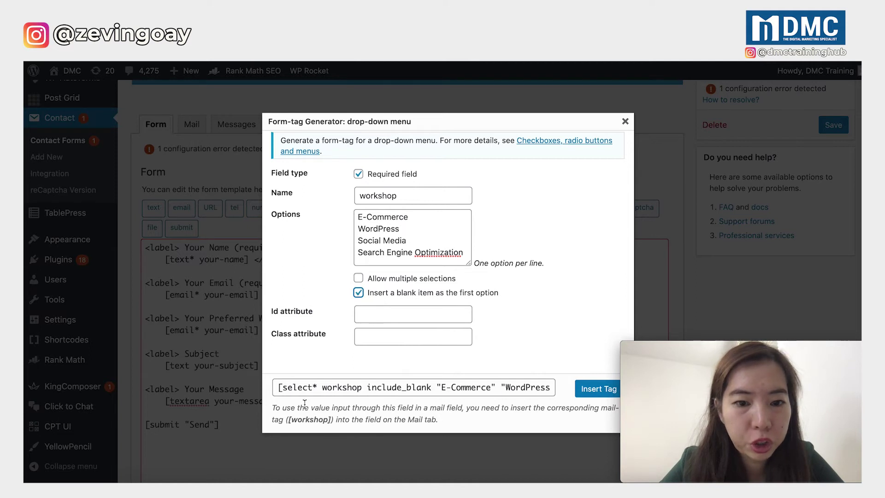
- Copy the full generated select tag for the workshop field and close the tag generator without inserting it
left_click(511, 389)
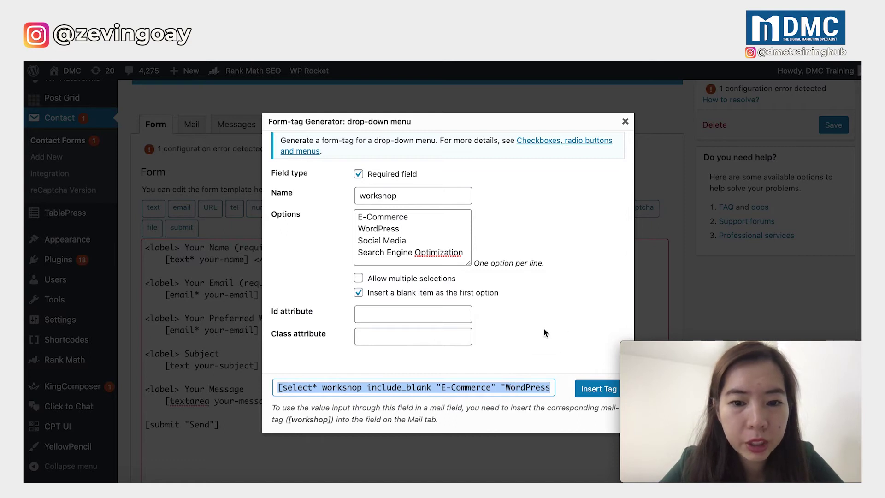
triple_click(421, 390)
key("super+c")
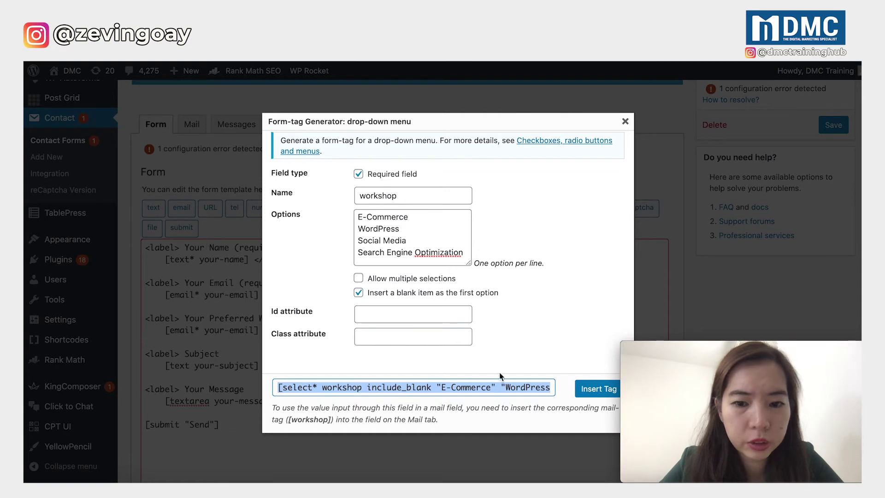
left_click(625, 123)
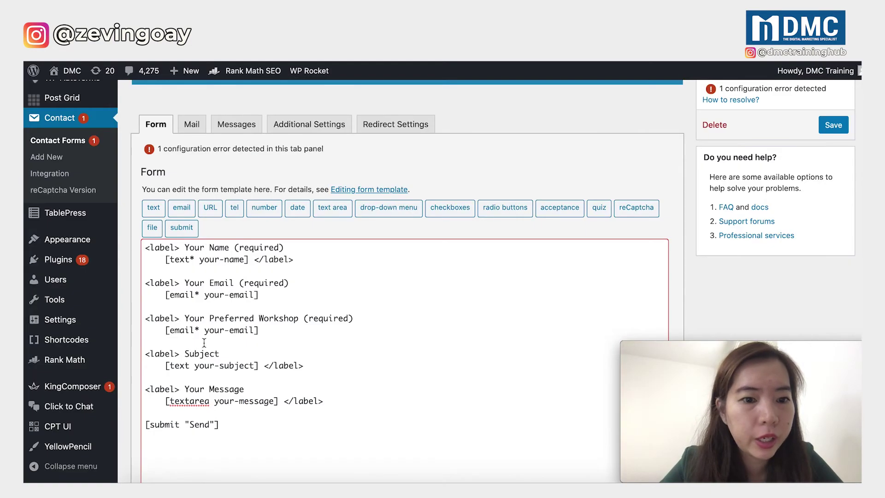
- Replace the email tag under Your Preferred Workshop with the copied select tag and save the contact form
left_click_drag(264, 331, 165, 328)
key("BackSpace")
key("super+v")
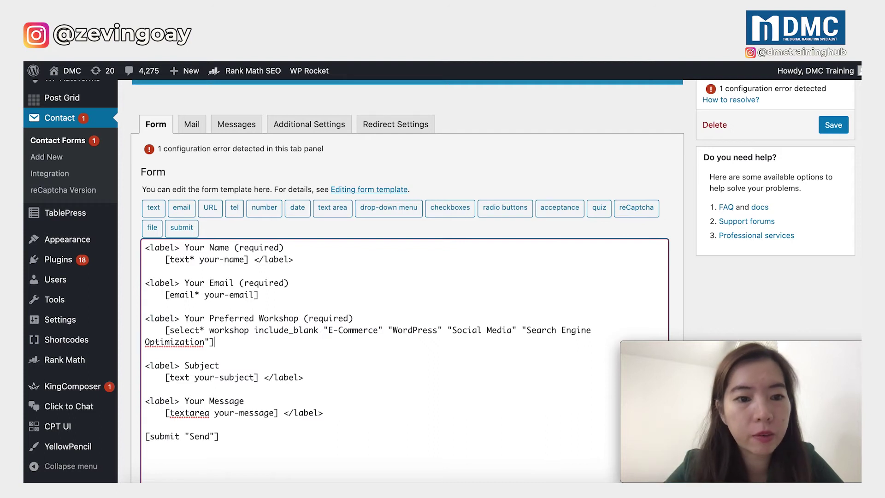
scroll(152, 406, "down", 4)
left_click(145, 423)
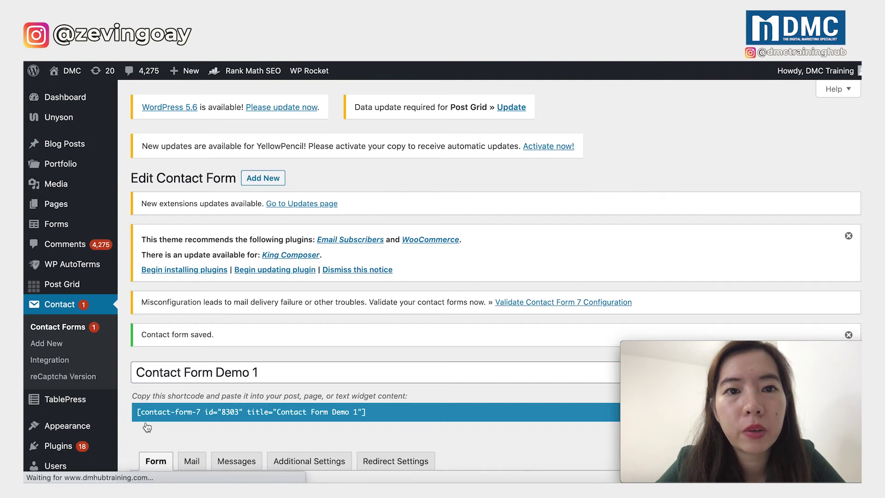
- Return to the Demo Page editor and preview the page containing the Contact Form Demo 1 shortcode
scroll(273, 392, "down", 2)
key("alt+Left")
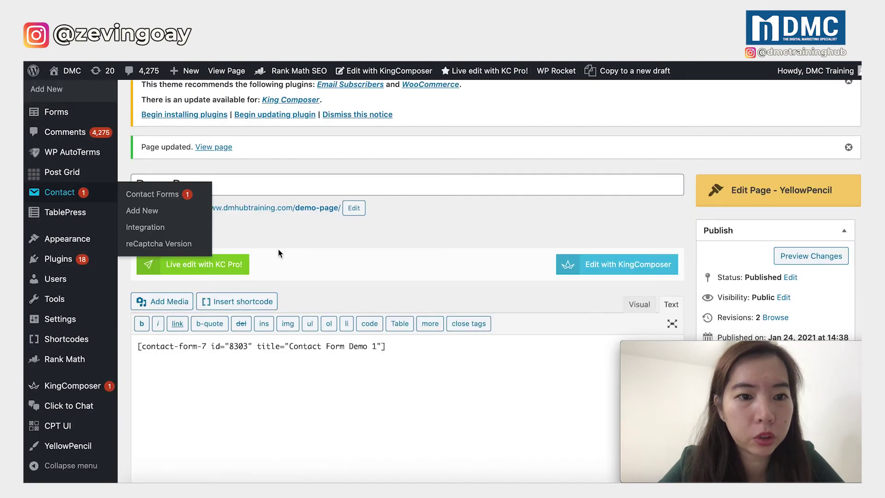
left_click(274, 208)
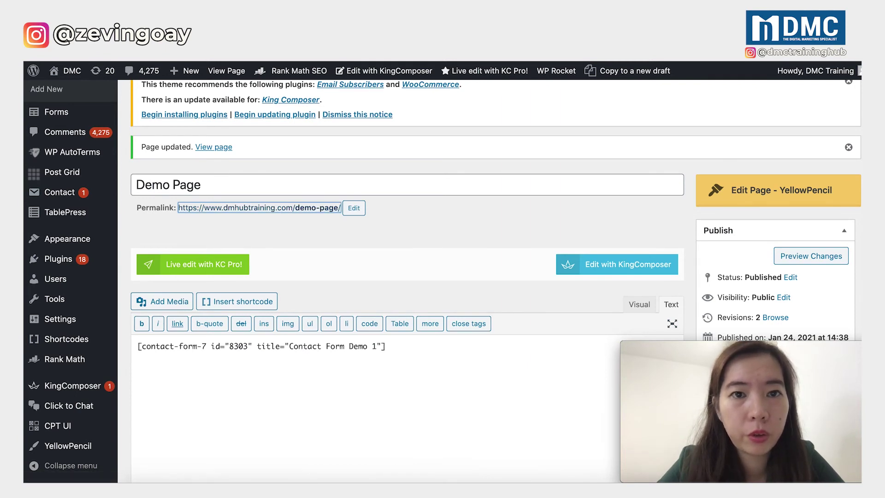
key("alt+Left")
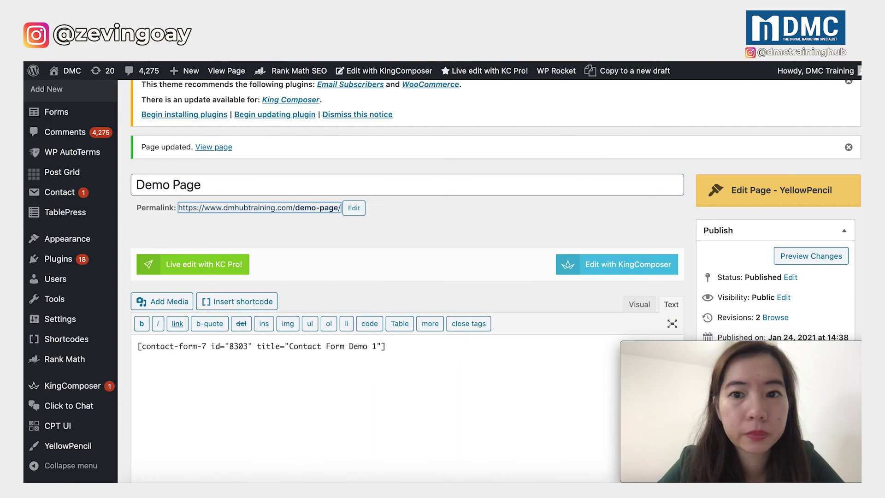
scroll(775, 249, "down", 3)
scroll(774, 249, "down", 2)
left_click(827, 255)
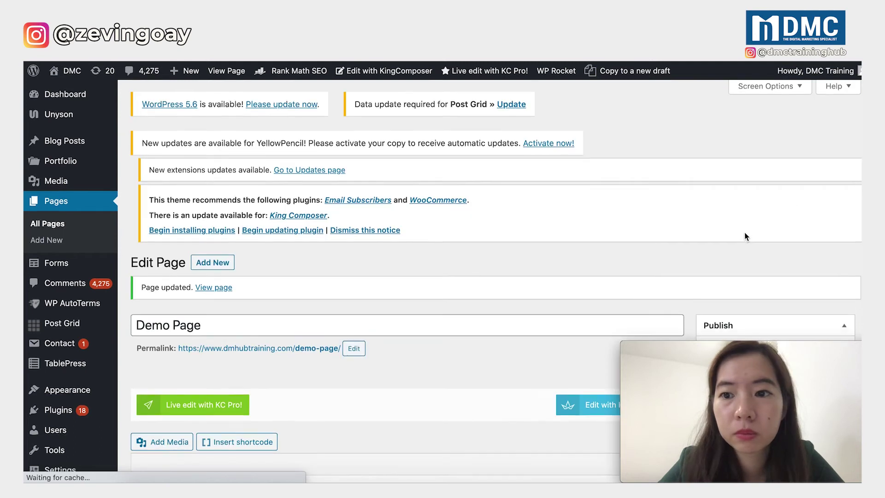
scroll(744, 232, "down", 3)
left_click(810, 238)
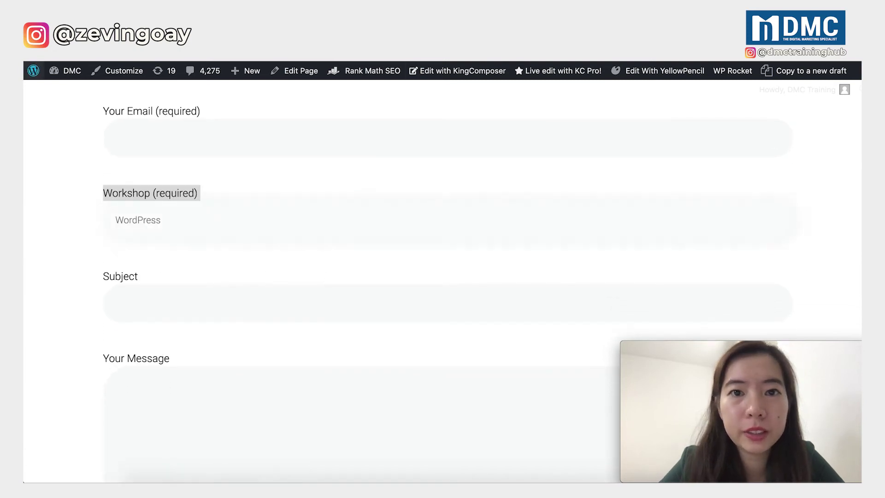
- Check the first choice in the older form page's Workshop drop-down, which has no blank item
scroll(207, 164, "up", 2)
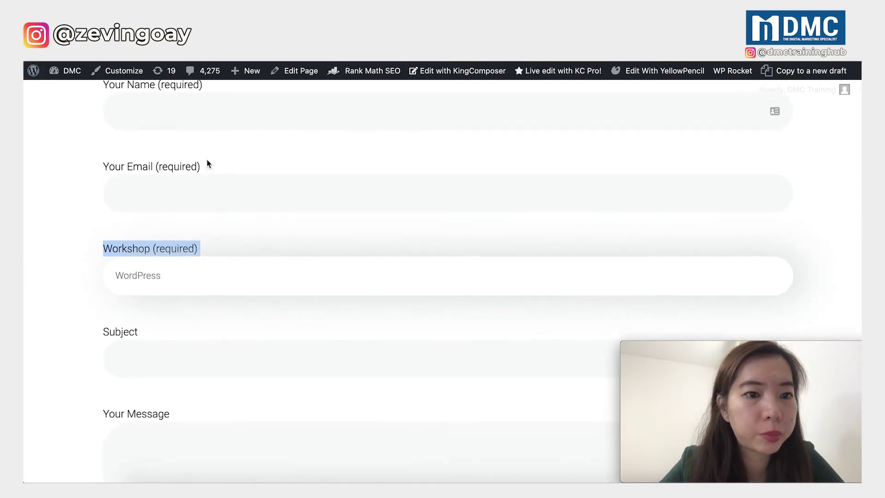
scroll(207, 163, "down", 1)
left_click(157, 269)
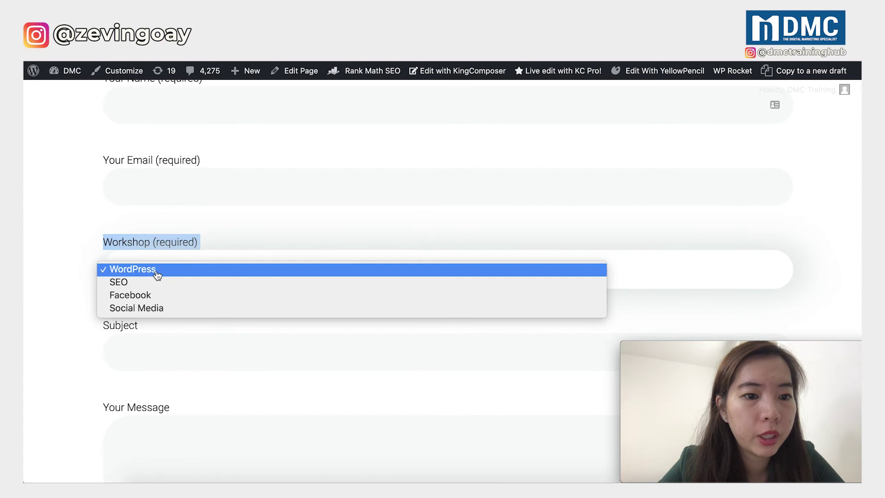
left_click(129, 268)
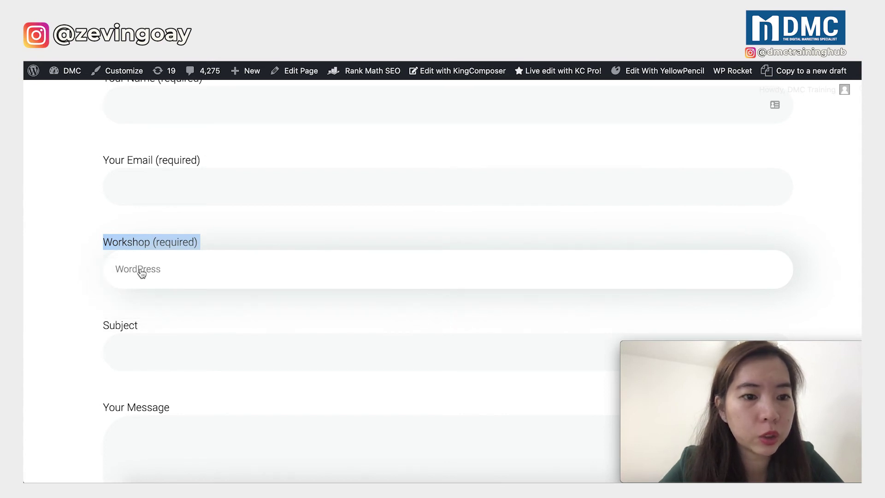
left_click(150, 279)
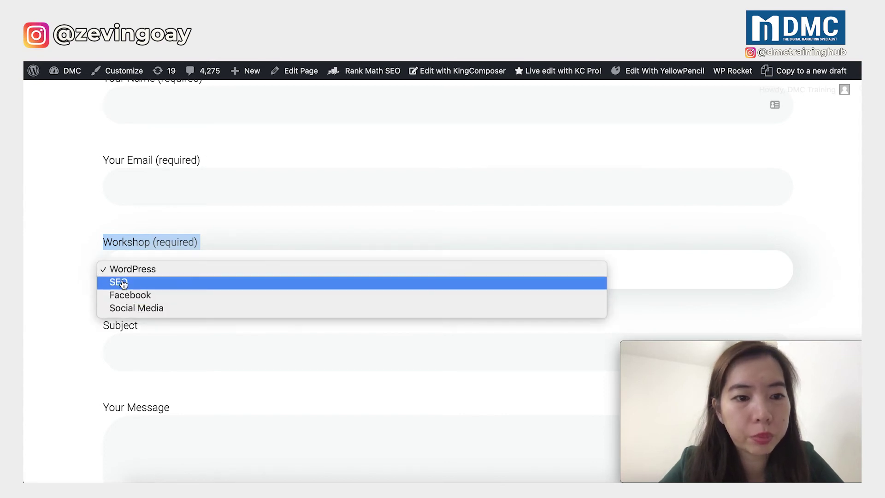
key("Escape")
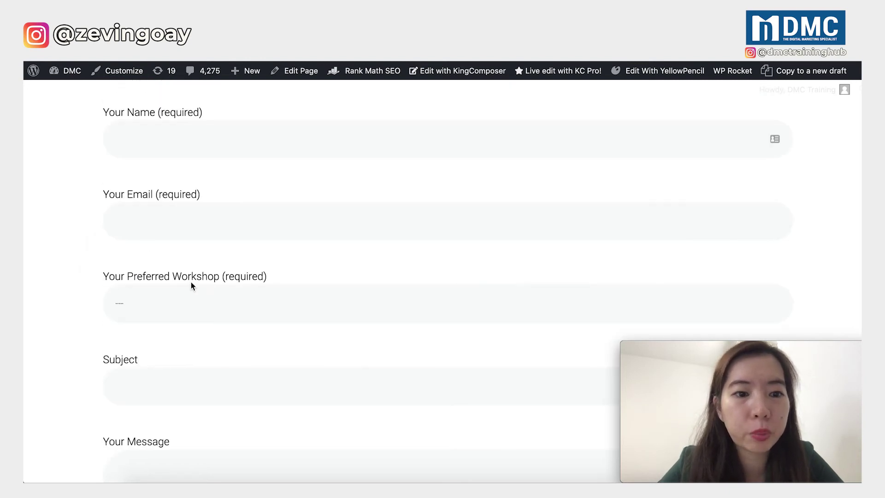
- Test the Your Preferred Workshop drop-down with E-Commerce, WordPress, Social Media and Search Engine Optimization, and reset it to the blank item
left_click(142, 310)
left_click(142, 317)
left_click(143, 321)
left_click(143, 322)
left_click(148, 306)
left_click(145, 314)
left_click(166, 312)
left_click(165, 316)
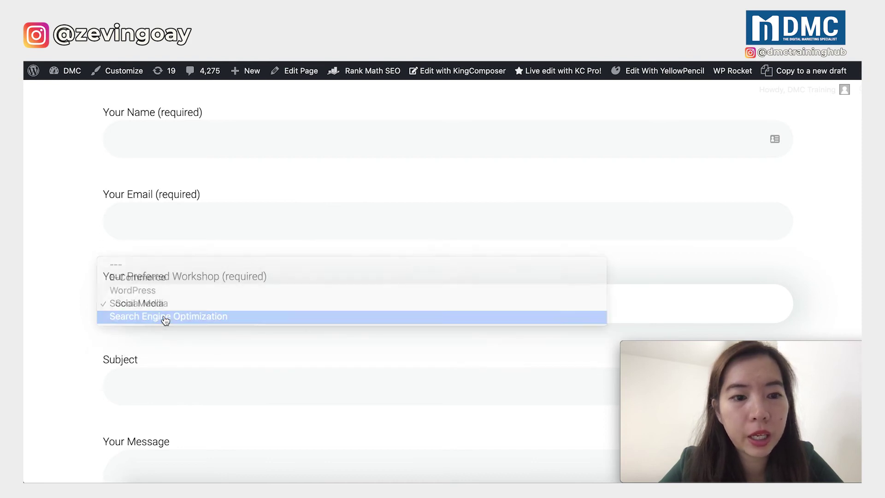
left_click(164, 317)
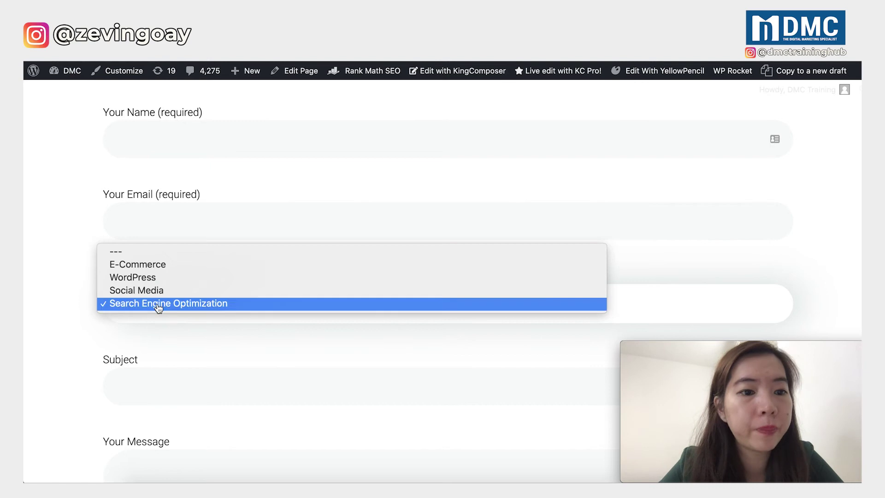
left_click(134, 250)
- Compare include_blank in the form template's workshop select tag with the blank first choice in the Demo Page drop-down
mouse_move(248, 70)
key("ctrl+Tab")
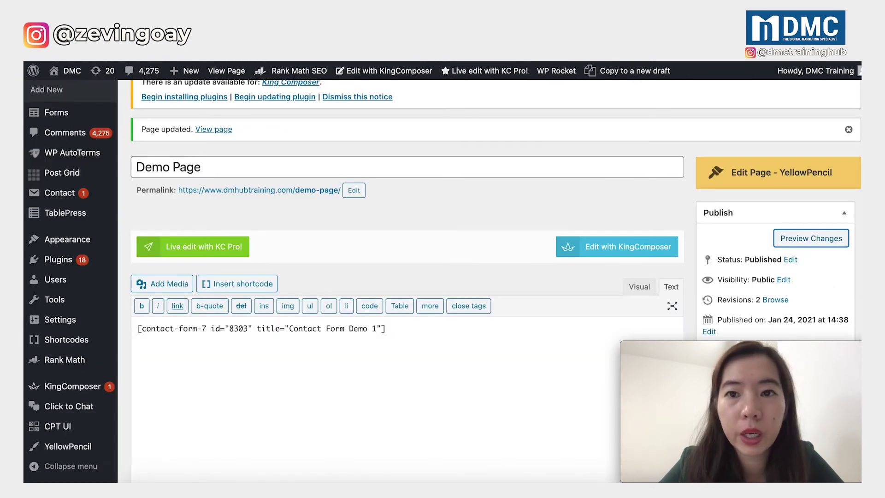
key("ctrl+Tab")
scroll(299, 313, "down", 3)
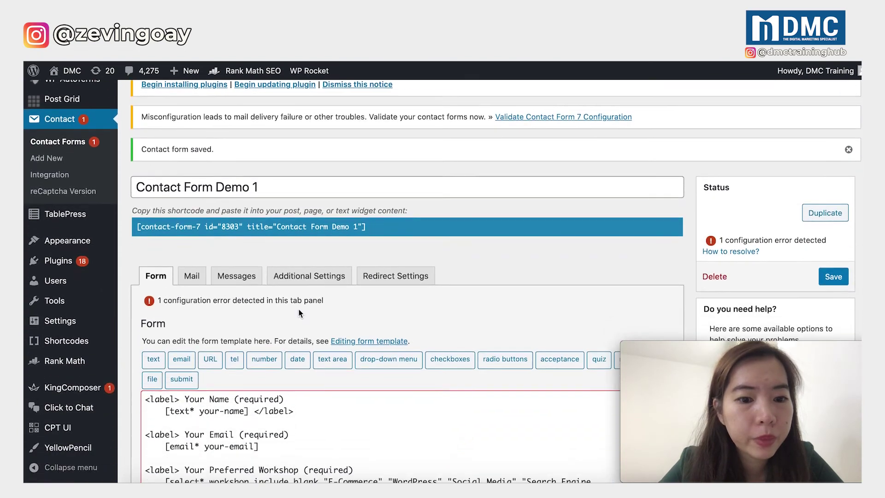
scroll(298, 313, "down", 4)
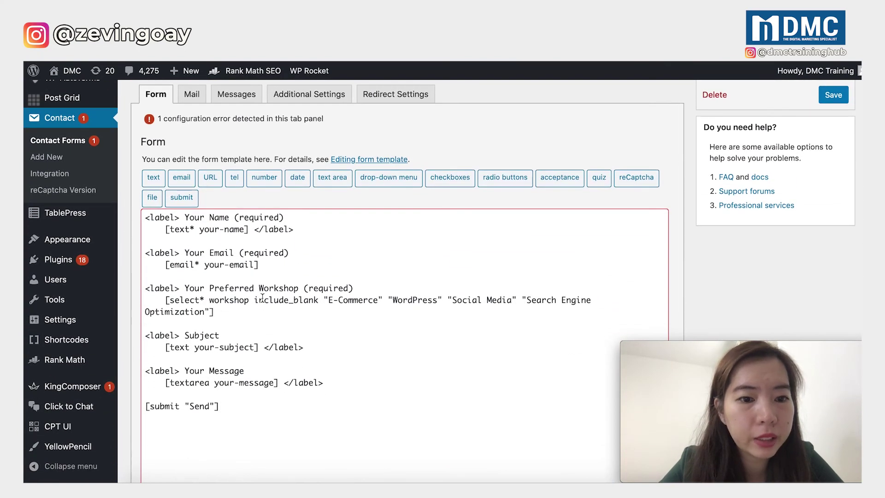
double_click(274, 300)
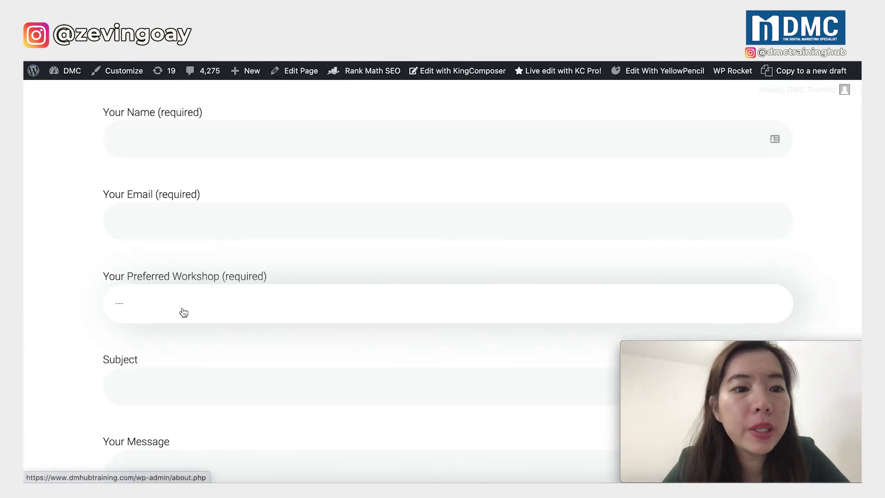
left_click(179, 312)
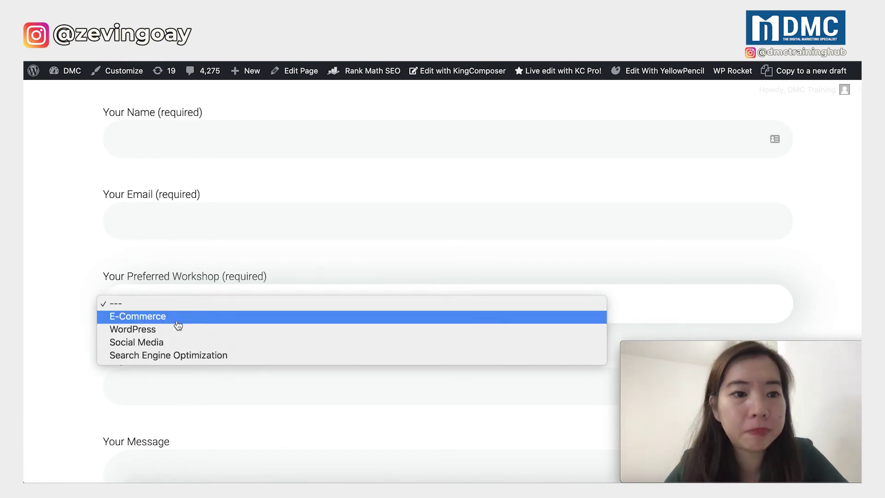
left_click(87, 272)
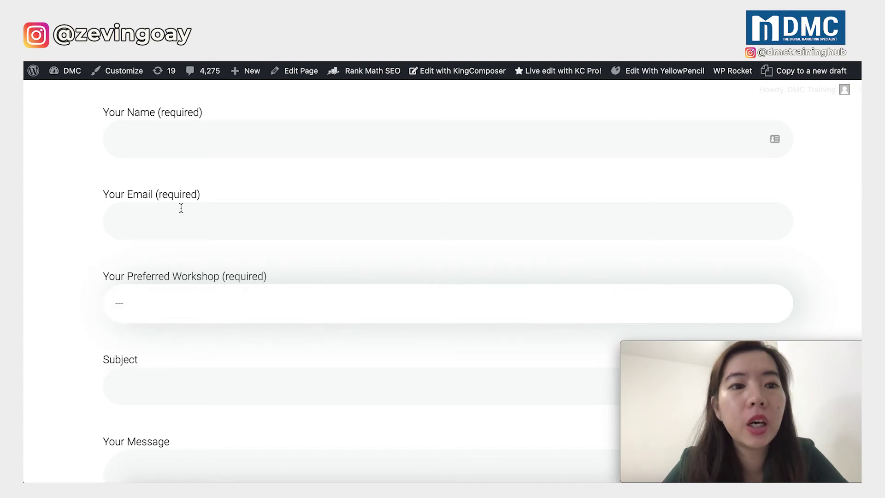
- Choose E-Commerce in the Your Preferred Workshop drop-down on the Demo Page form and review the fields down to Send
scroll(180, 207, "up", 1)
scroll(173, 219, "down", 1)
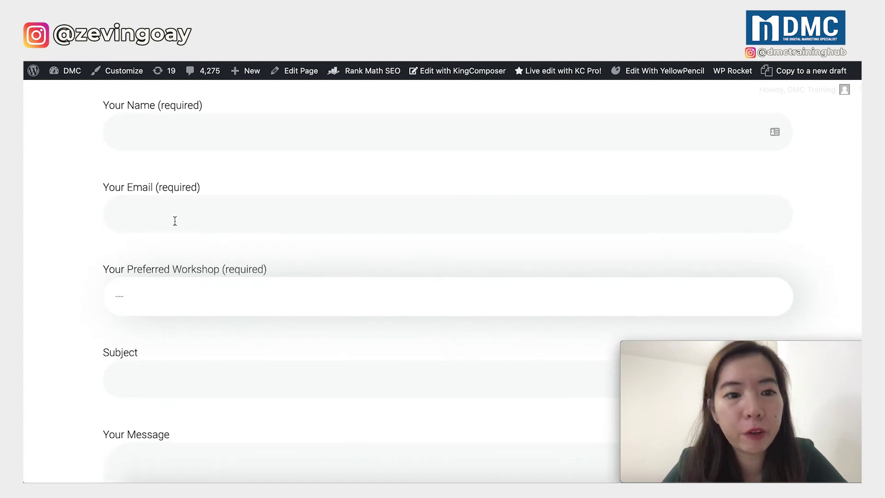
left_click(184, 300)
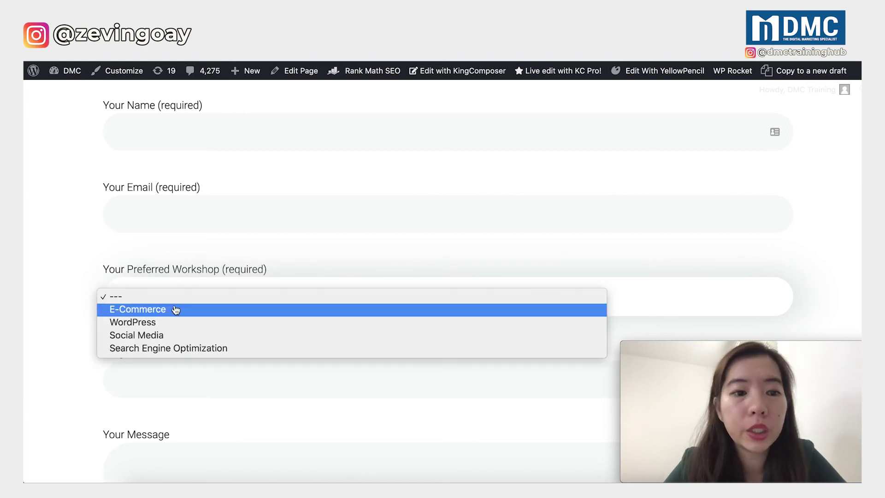
left_click(175, 309)
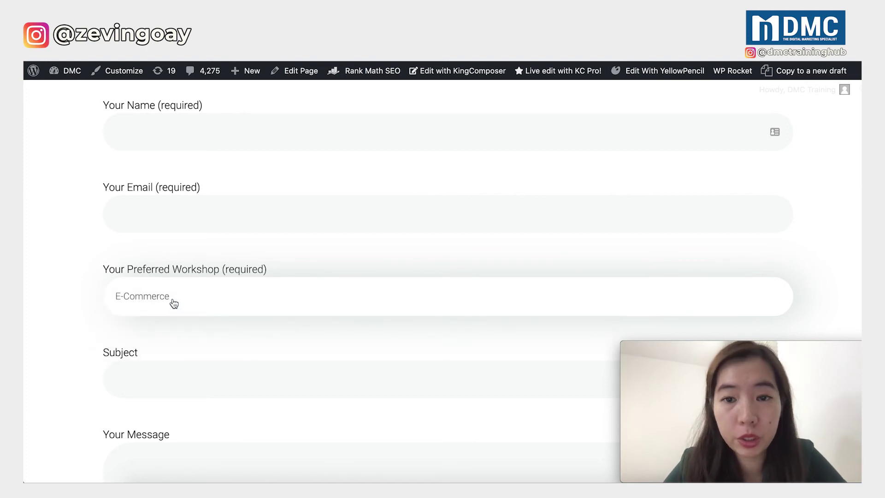
scroll(175, 306, "down", 5)
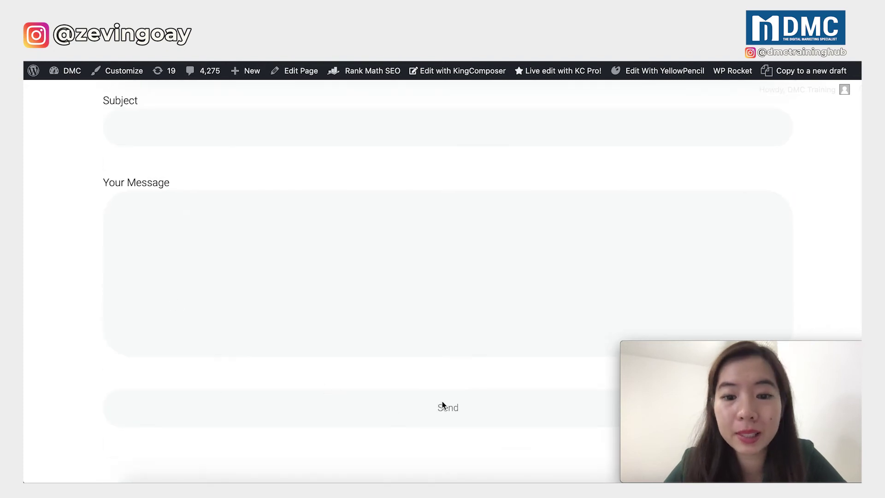
scroll(362, 276, "up", 3)
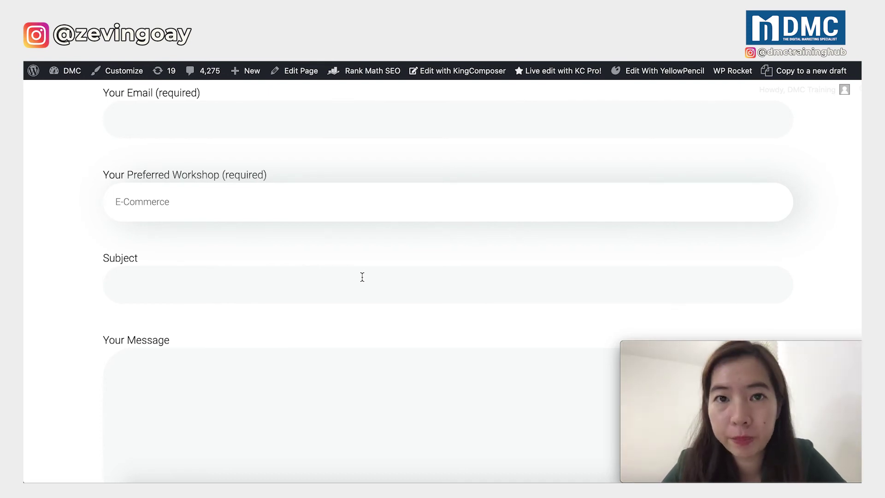
scroll(362, 276, "up", 1)
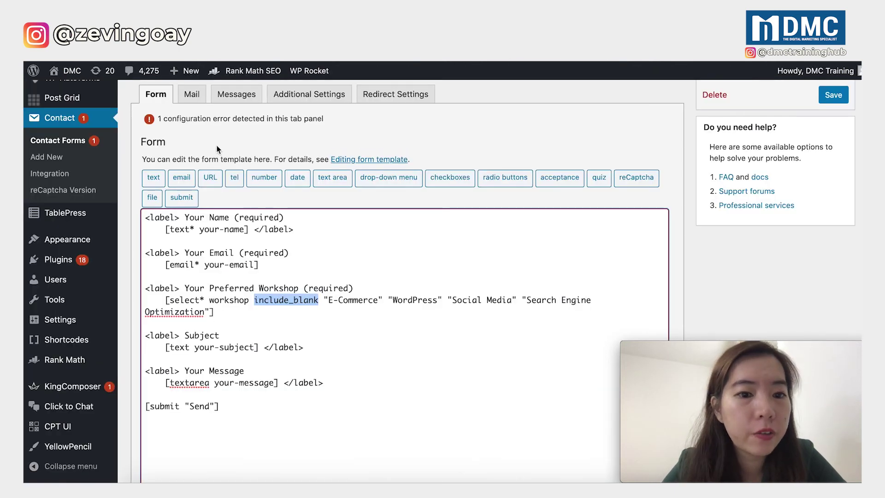
- Open the mail template of Contact Form Demo 1 and examine the available mail-tags, including the new [workshop] tag
scroll(219, 148, "up", 1)
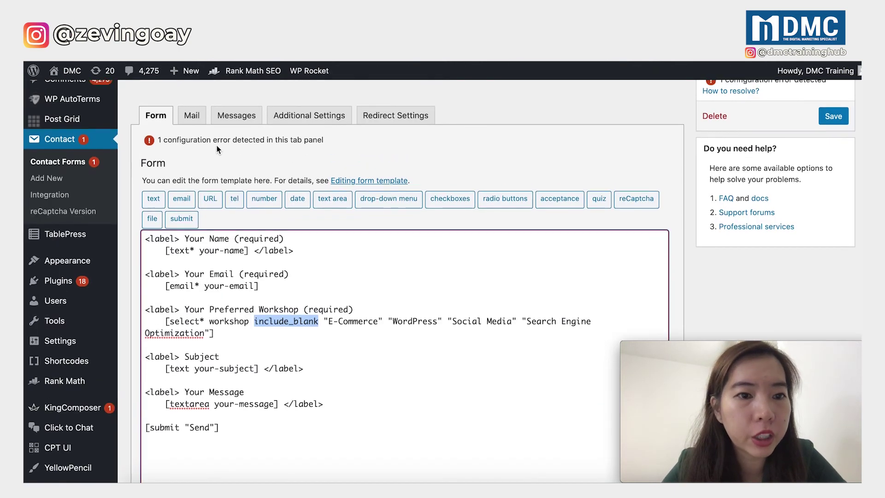
left_click(192, 121)
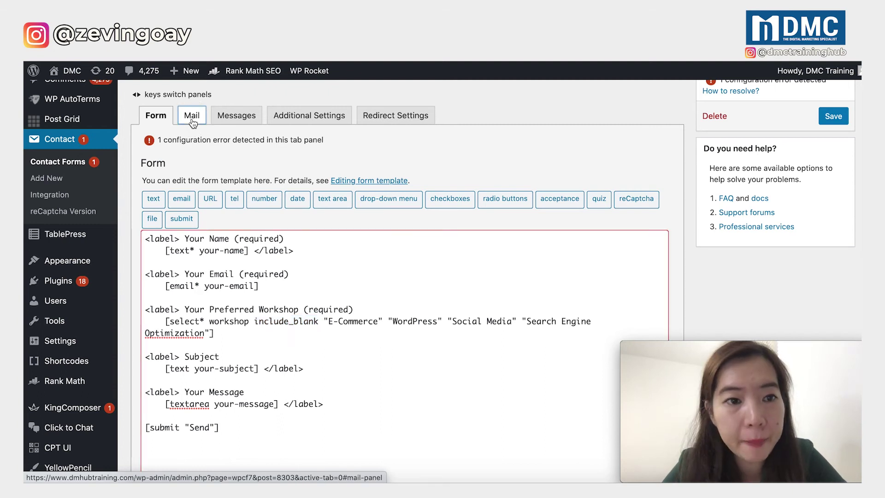
scroll(189, 208, "down", 1)
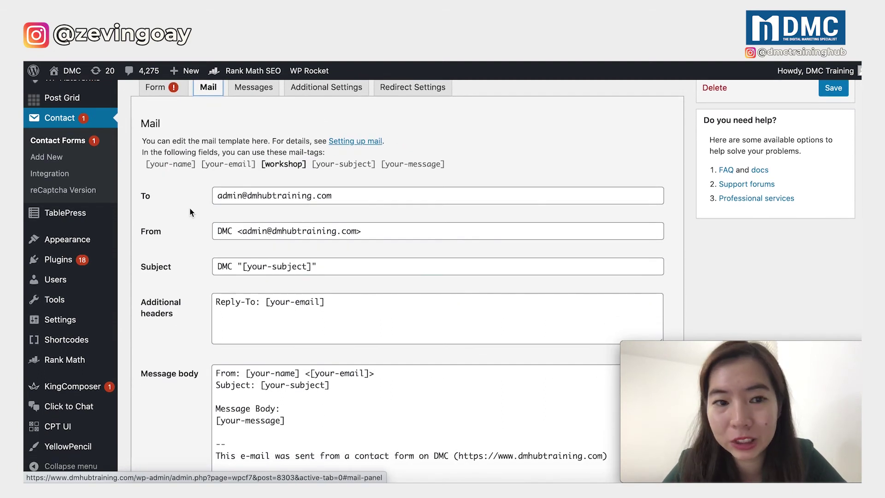
scroll(189, 211, "up", 1)
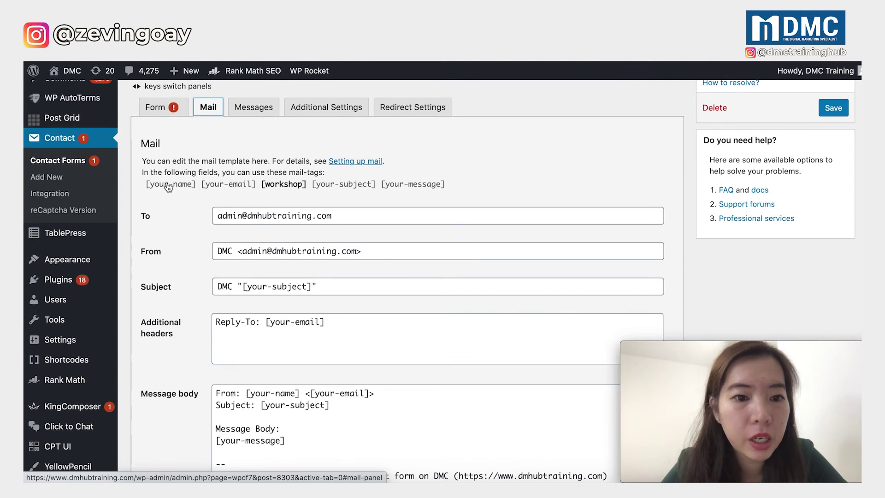
left_click_drag(198, 183, 443, 184)
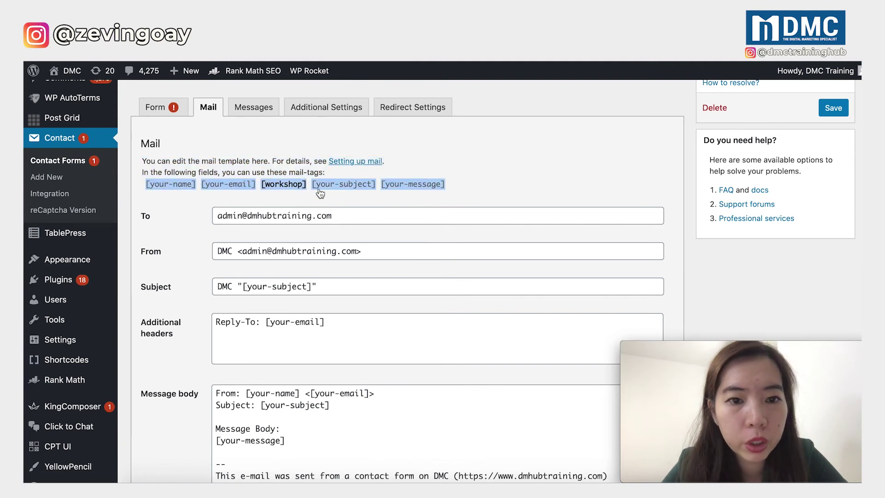
left_click(472, 190)
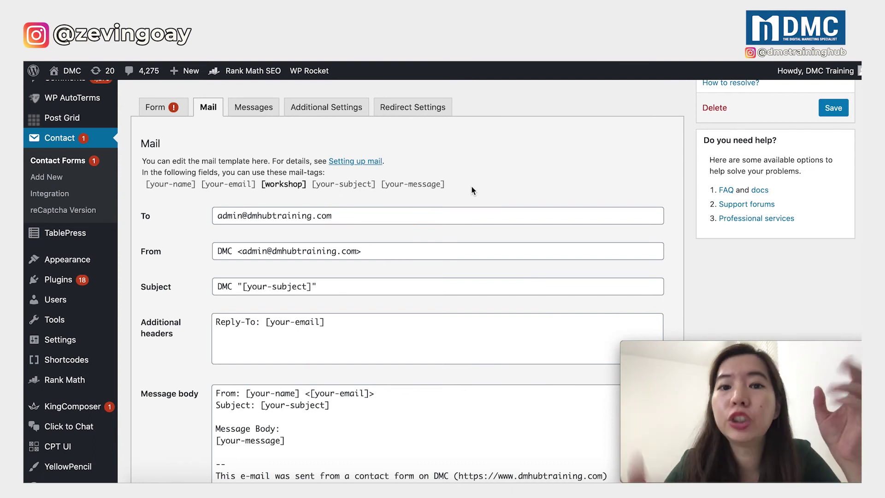
triple_click(456, 187)
left_click(394, 192, "shift")
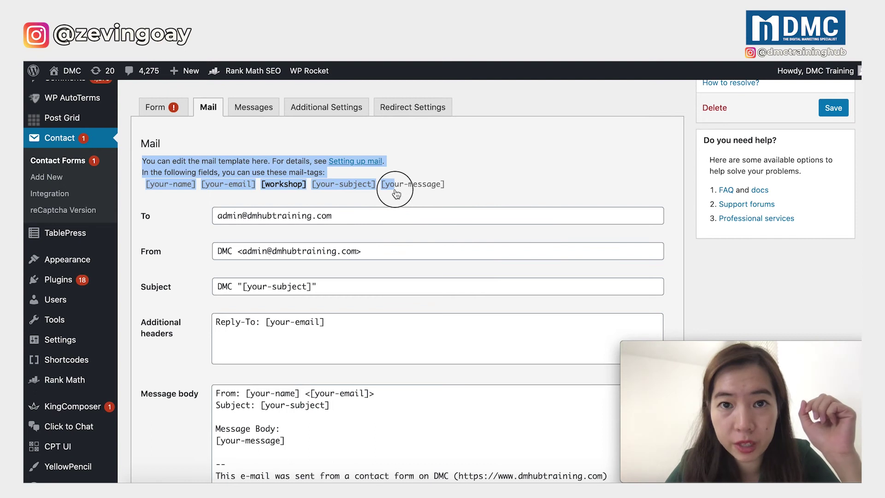
left_click(395, 192)
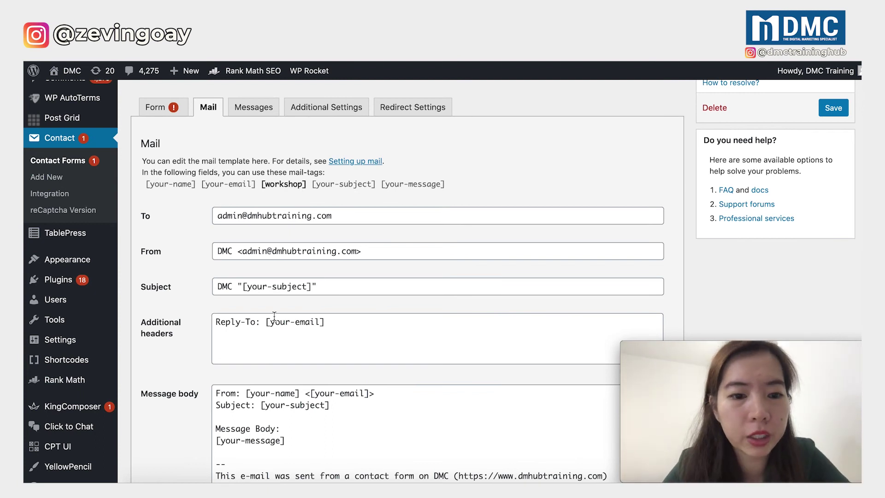
- Add a "Workshop:" line directly below the Subject line in the mail template's message body
scroll(262, 256, "down", 3)
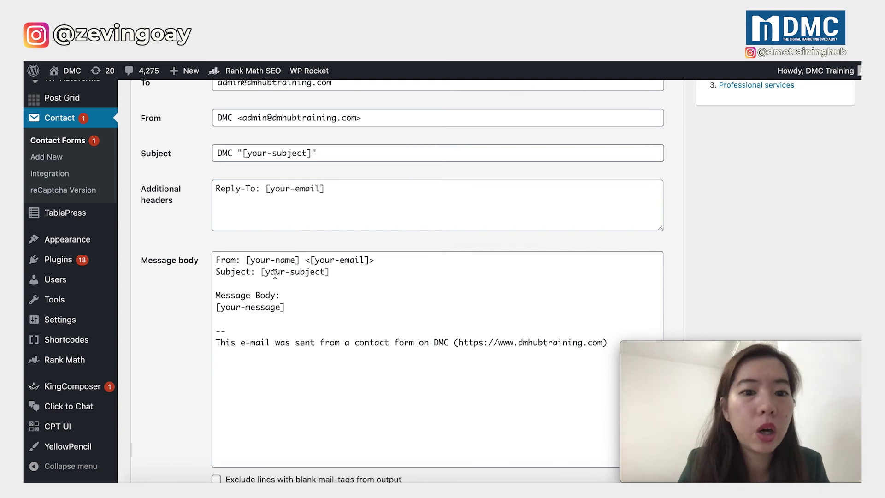
left_click(318, 271)
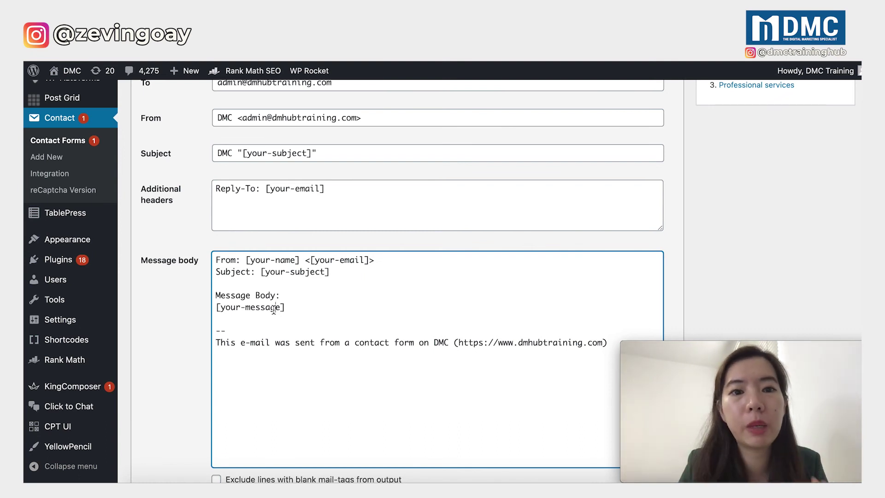
scroll(321, 220, "up", 5)
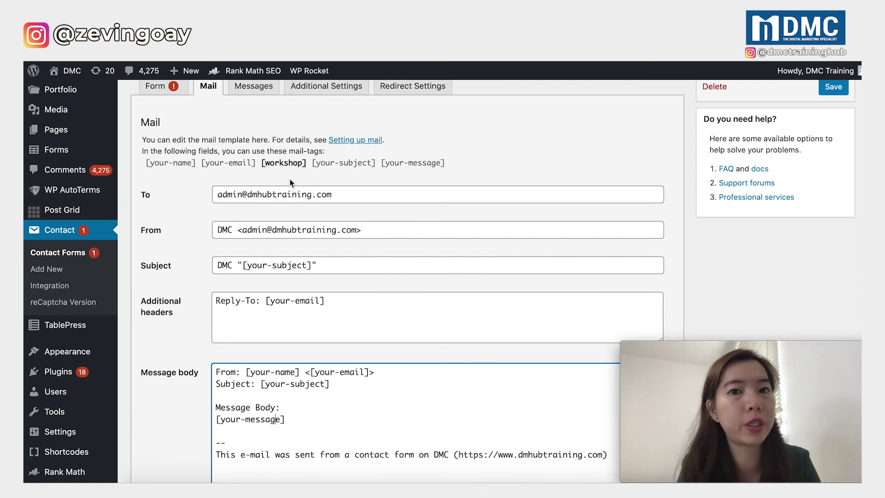
scroll(290, 249, "down", 3)
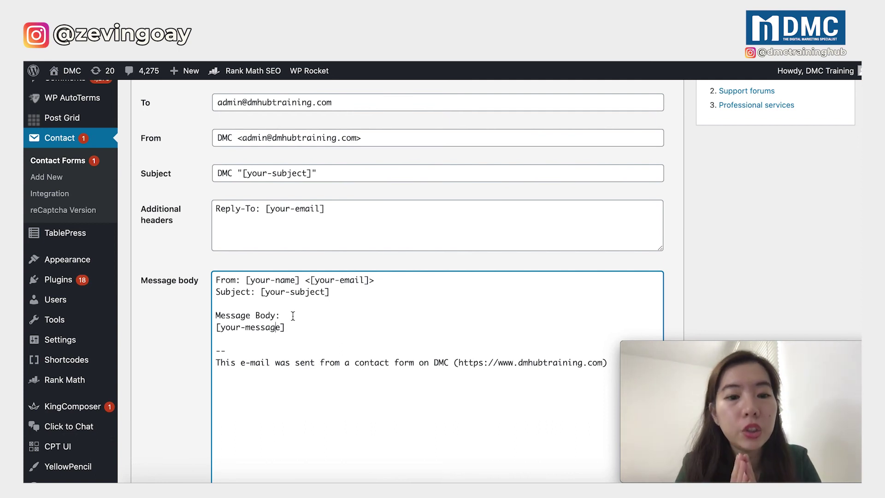
left_click(333, 294)
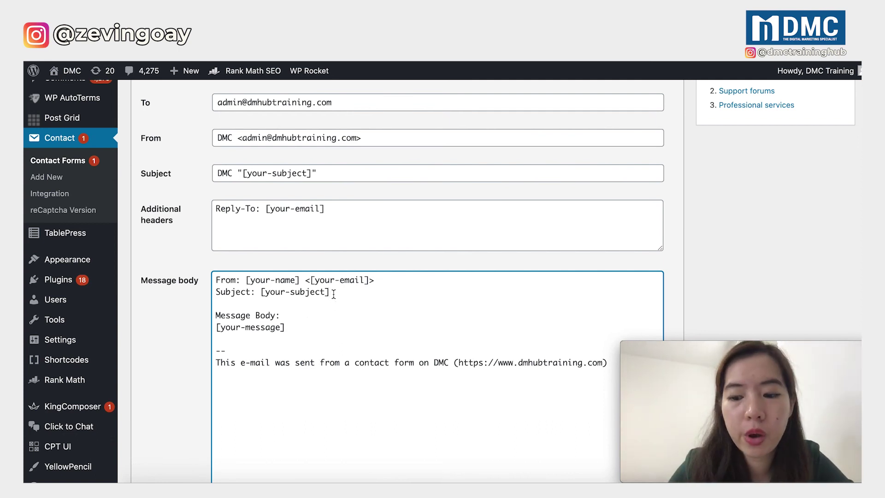
key("Return")
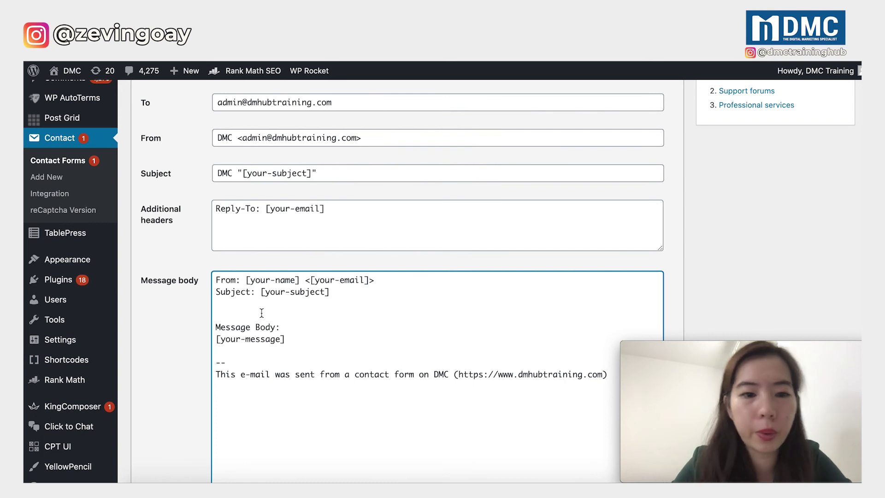
left_click(243, 302)
type("Workshop:")
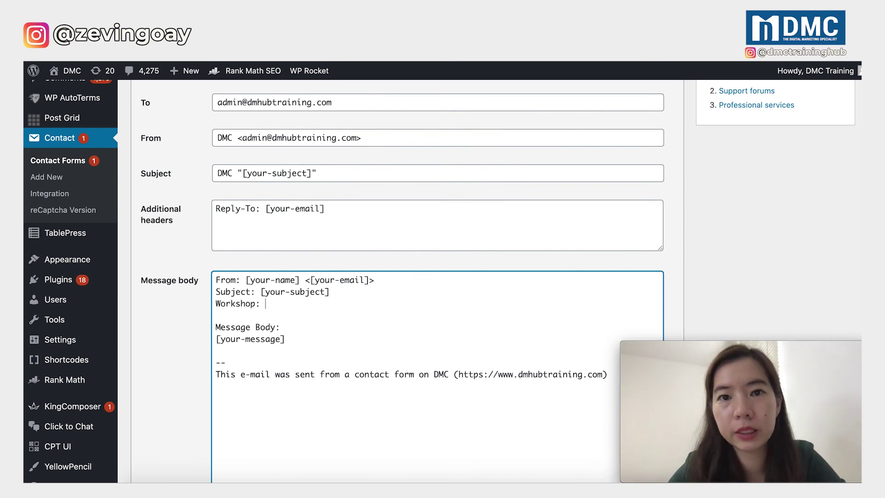
- Copy the [workshop] mail-tag from the list of available tags and insert it after "Workshop:" in the message body
scroll(301, 240, "up", 3)
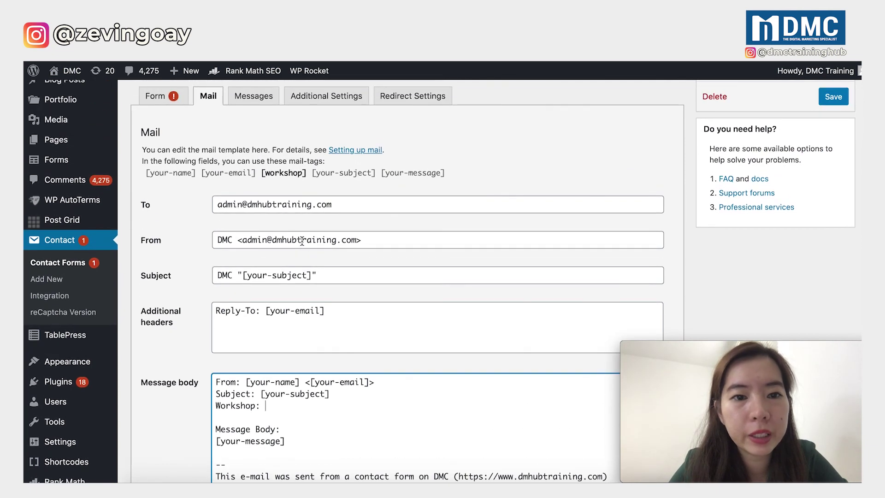
left_click(277, 174)
key("ctrl+c")
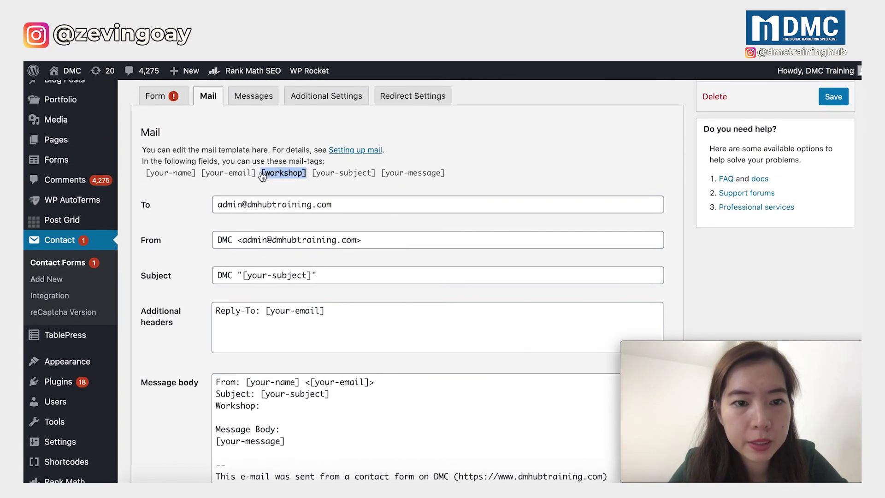
scroll(262, 175, "down", 3)
left_click(277, 266)
key("ctrl+v")
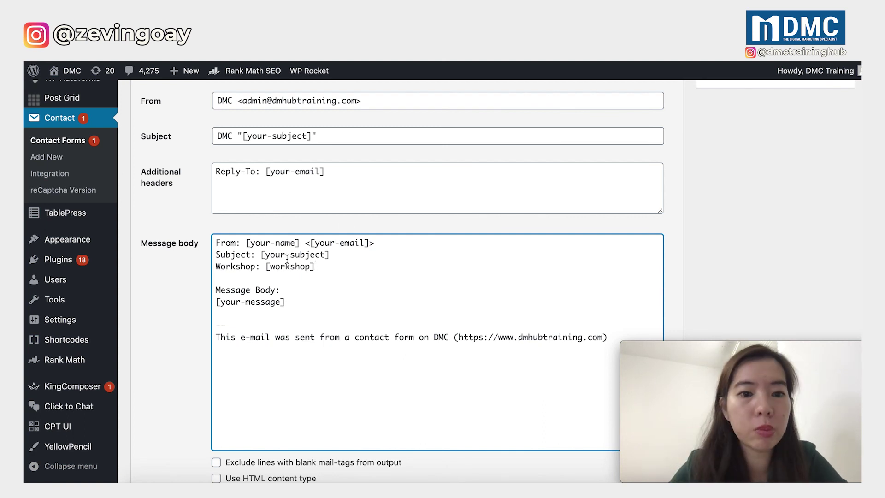
- Try replacing the [workshop] mail-tag in the message body with E-commerce as sample output, and undo the replacement
left_click_drag(266, 266, 315, 266)
key("BackSpace")
type("E-commerce")
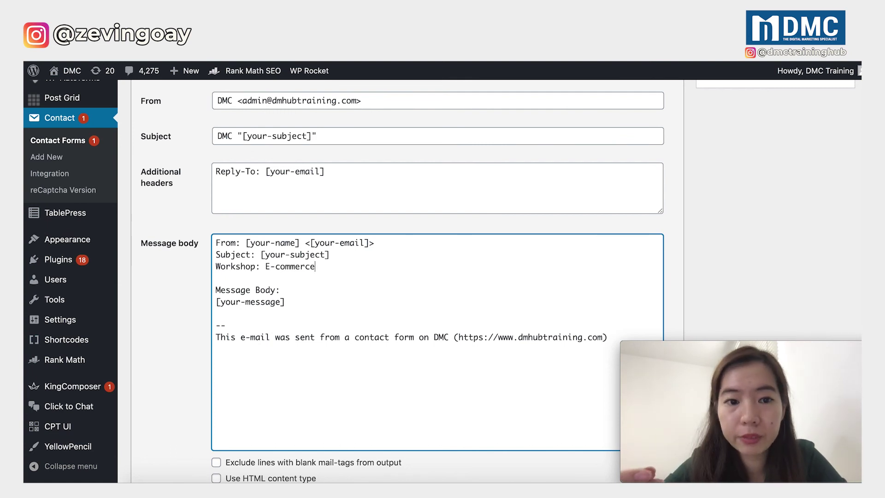
key("super+z")
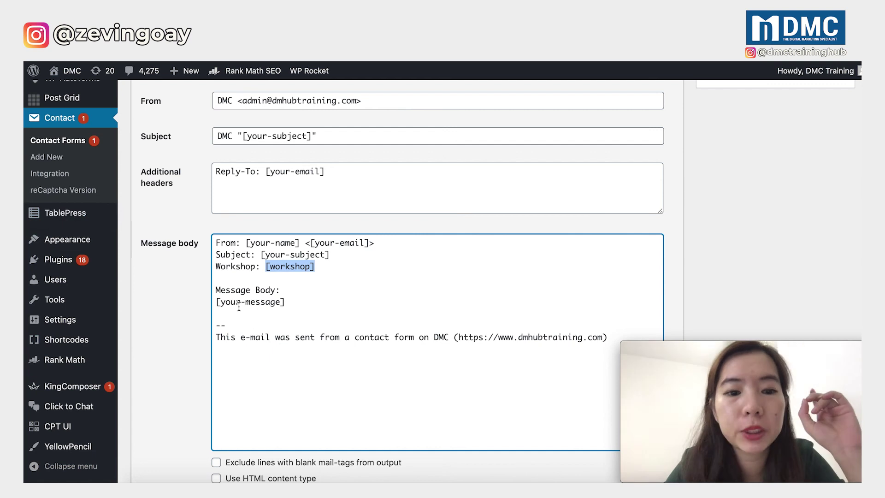
- Save Contact Form Demo 1 with the Workshop line in its mail template
scroll(330, 306, "up", 1)
scroll(330, 306, "up", 2)
left_click(330, 306)
scroll(301, 243, "up", 5)
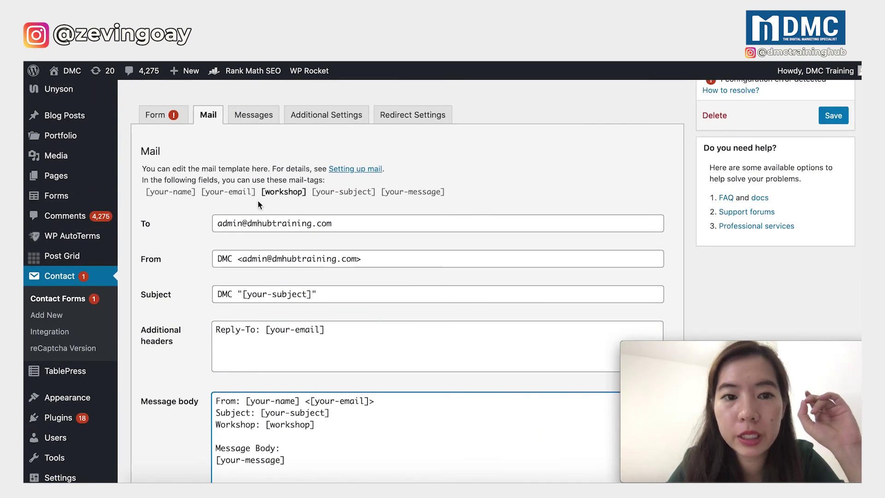
left_click(832, 117)
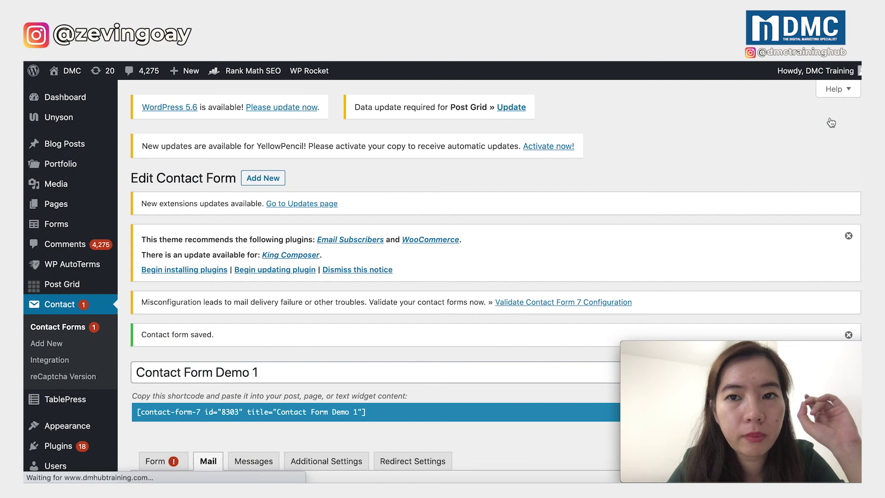
scroll(509, 265, "down", 2)
scroll(510, 263, "down", 10)
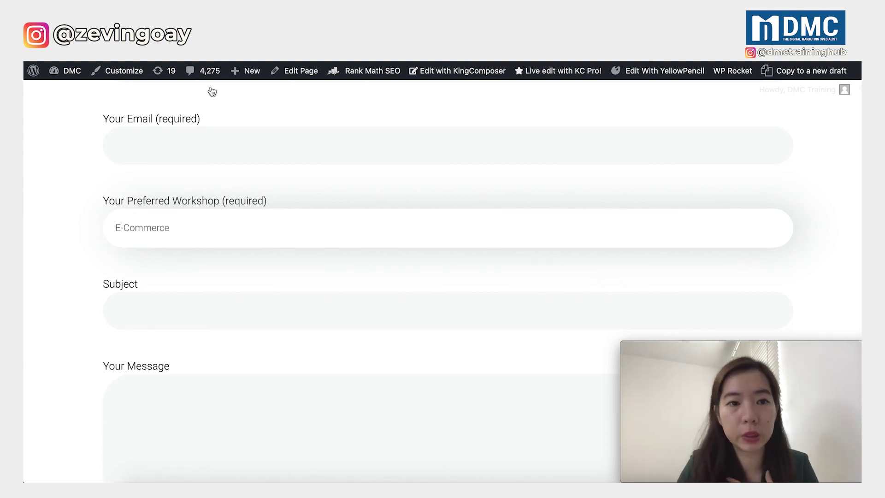
- Look through the contact form on Demo Page from Your Name down to the Send button
scroll(103, 213, "up", 3)
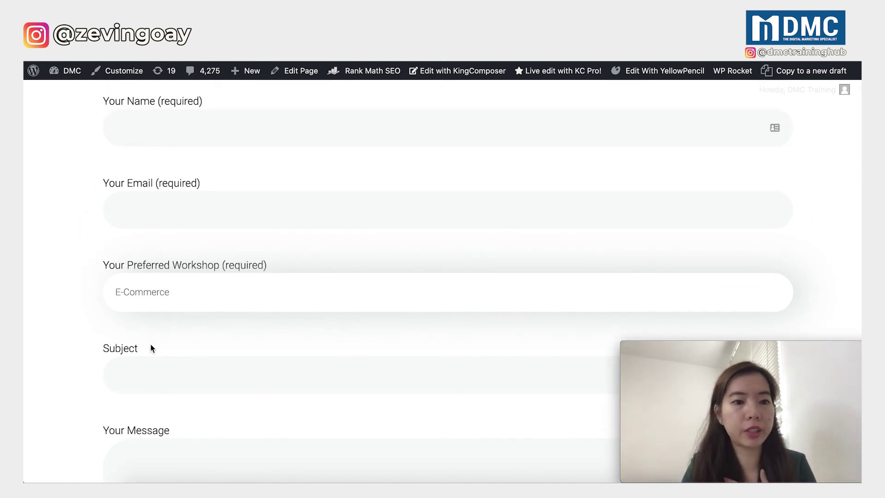
scroll(151, 347, "down", 4)
scroll(189, 390, "down", 10)
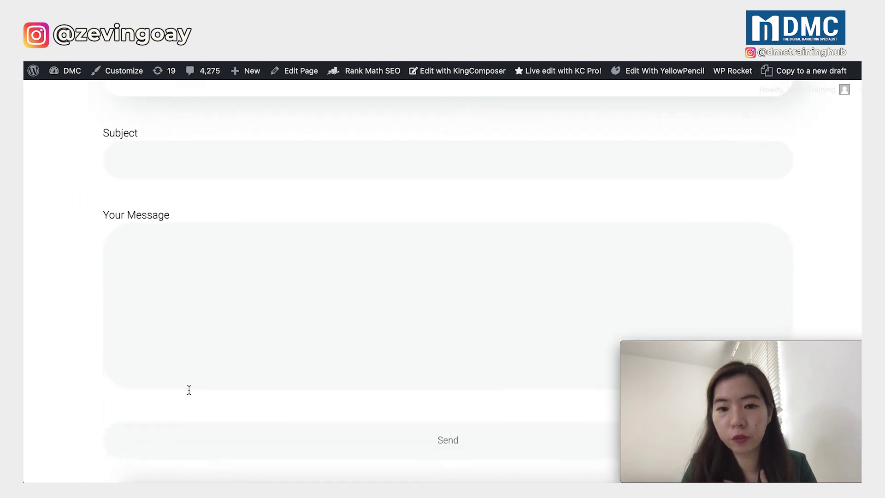